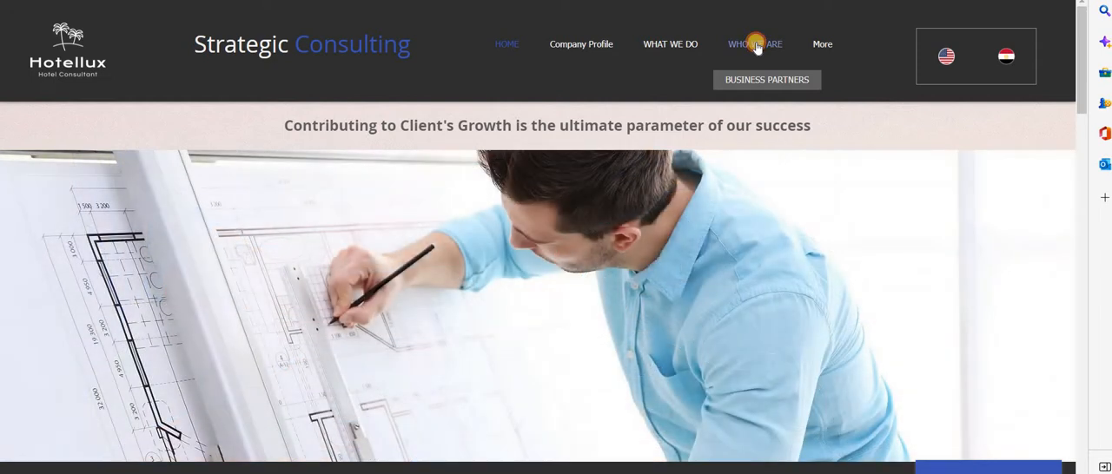
View the Who We Are page of the Hotellux site and return to its home page
click(756, 45)
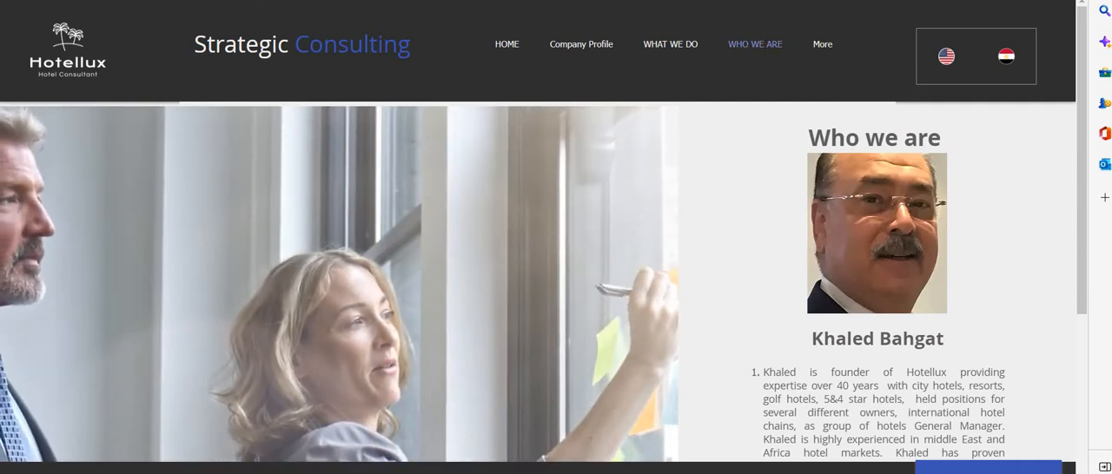
click(499, 45)
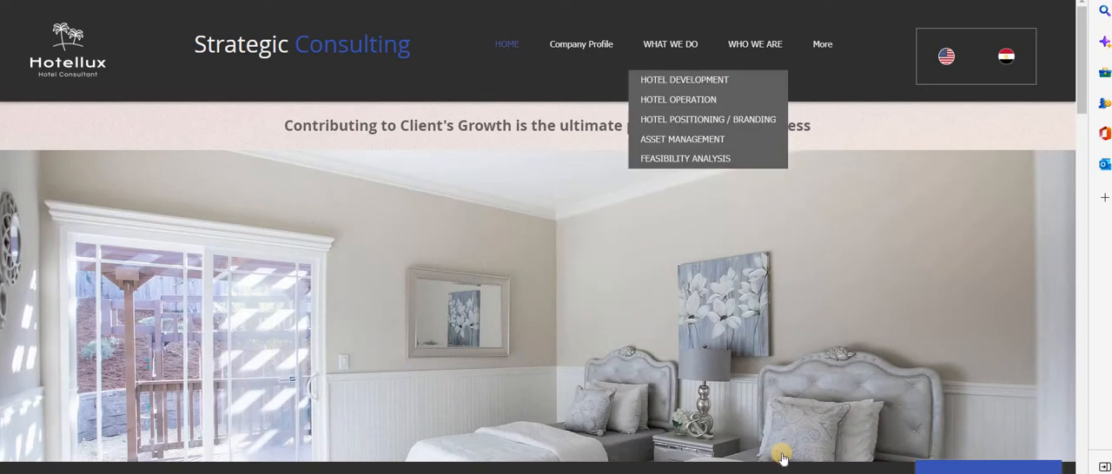
Switch to the One Week Forecast workbook in Excel and select the 1-Aug total housekeeping cell including vacation leave
mouse_move(770, 473)
click(769, 448)
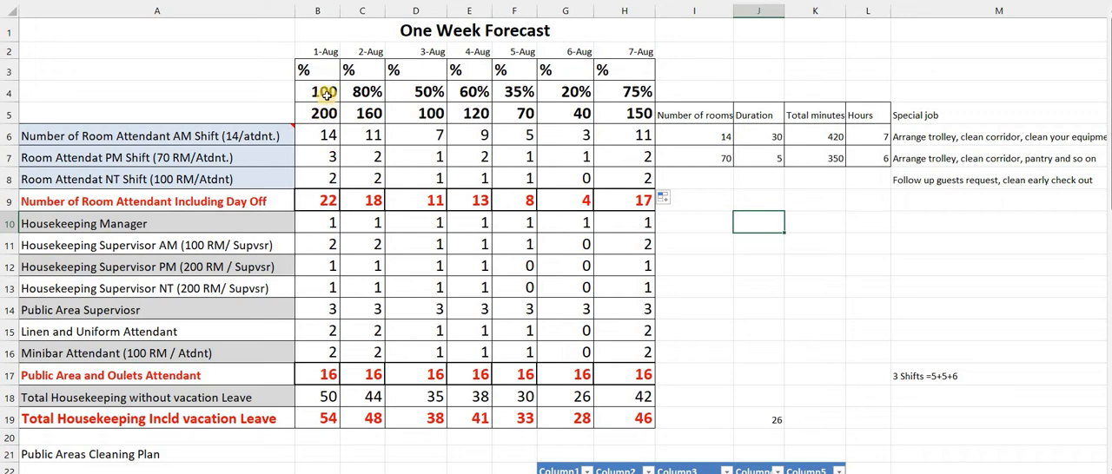
click(328, 419)
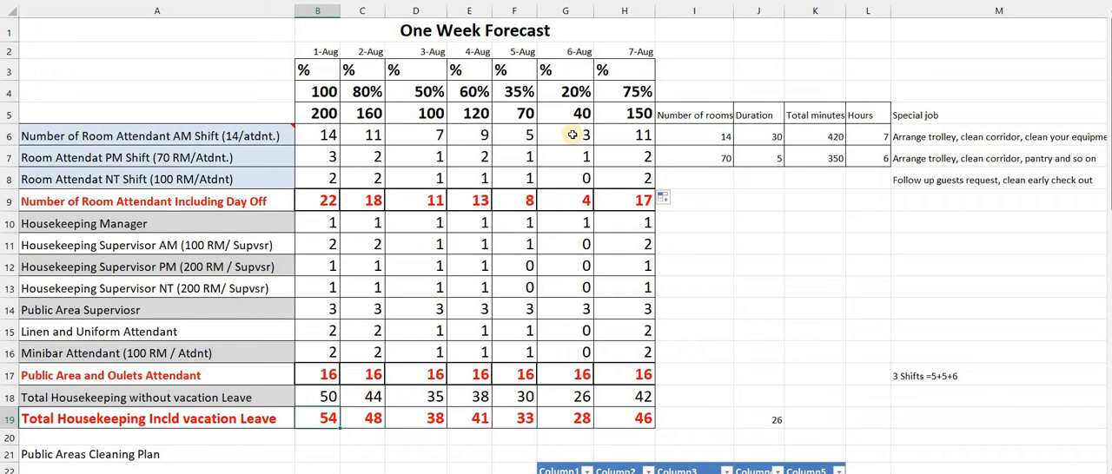
Clear the AM, PM and NT shift room attendant figures for all seven days, range B6:H8
click(318, 135)
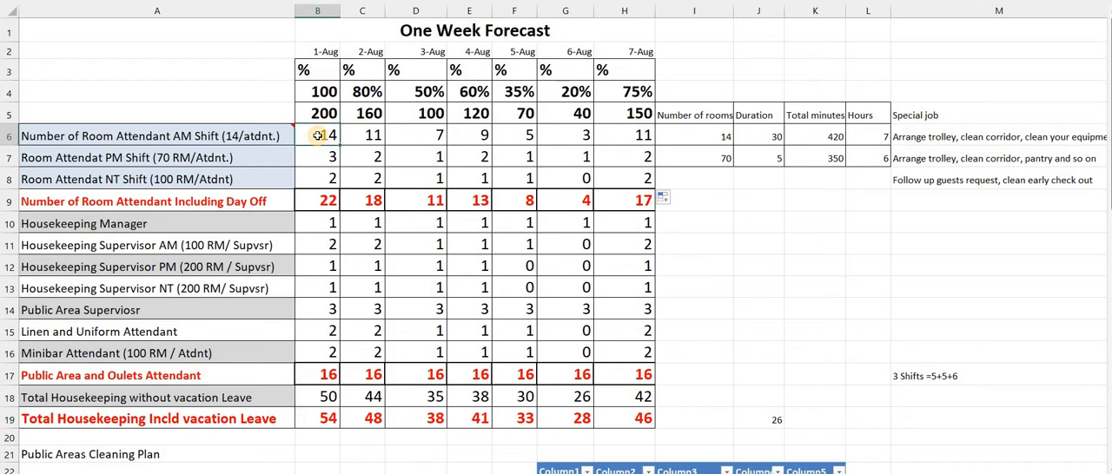
key(shift+Right)
key(shift+Right)
key(shift+Right)
key(shift+Right)
key(shift+Right)
key(shift+Right)
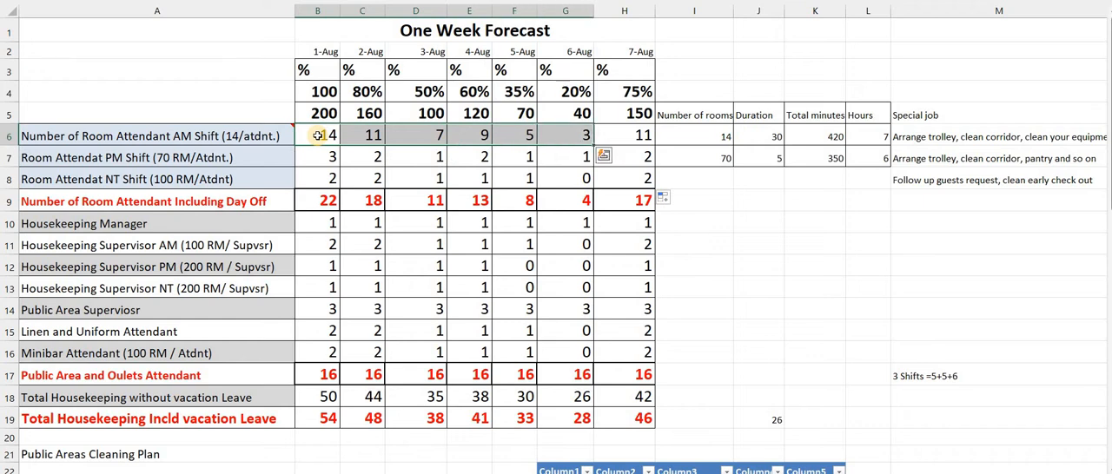
key(shift+Down)
key(shift+Down)
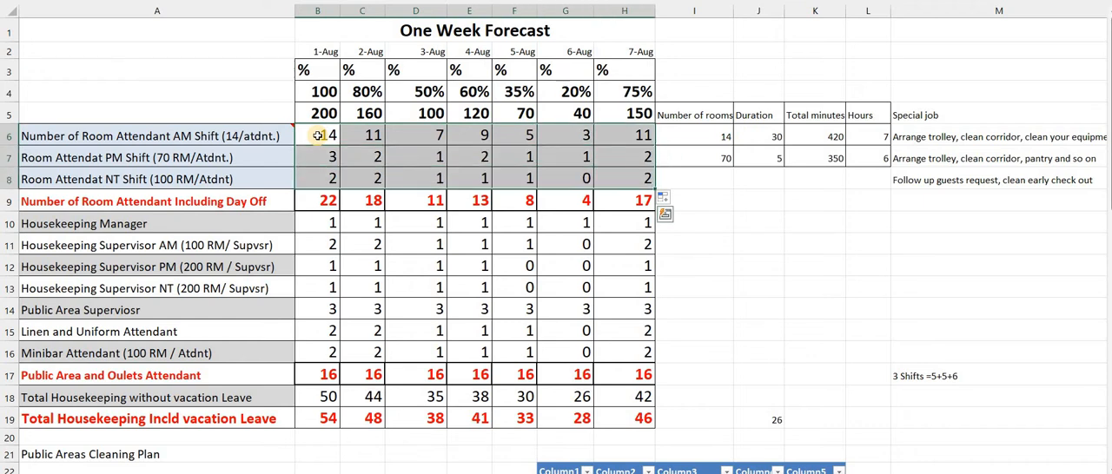
key(Delete)
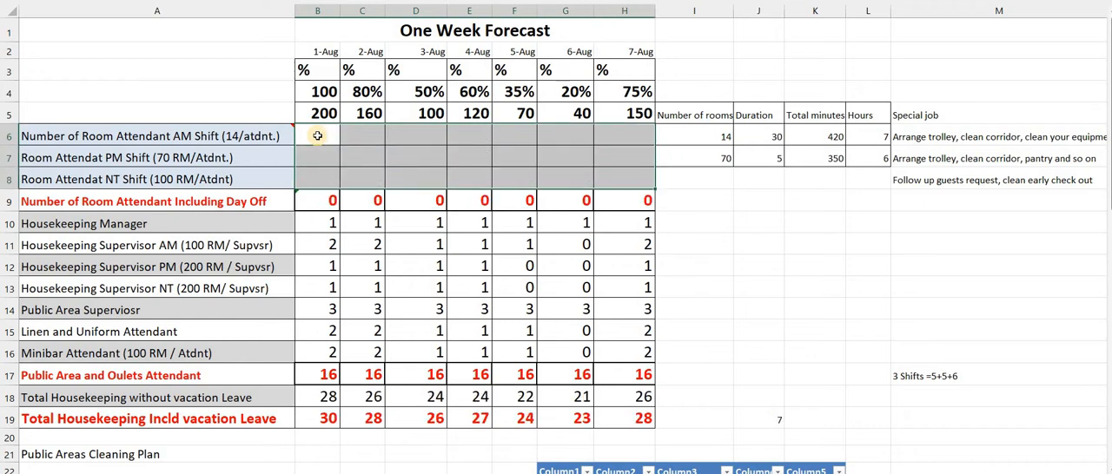
Enter the formula +B5/14 in B6 for the 1-Aug AM shift room attendants
click(317, 136)
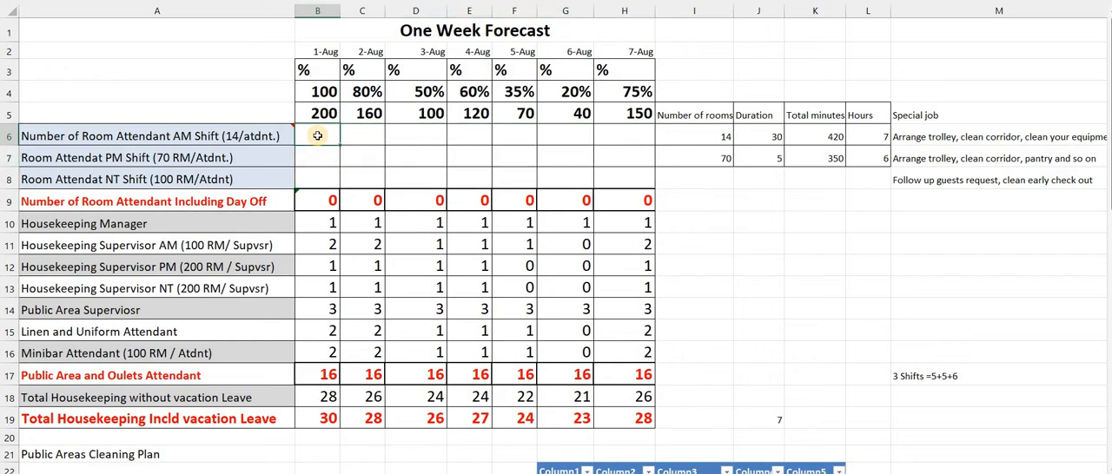
double_click(317, 135)
text(+)
key(Up)
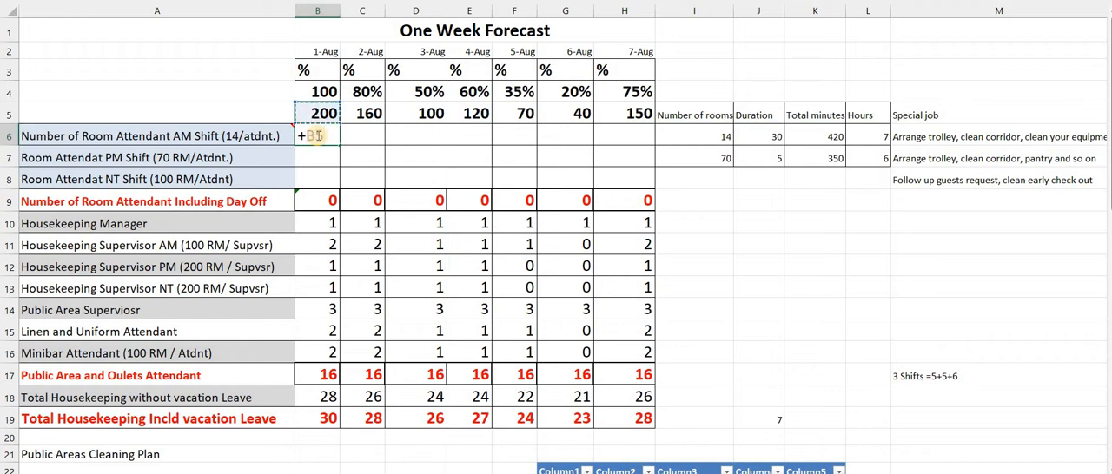
text(/)
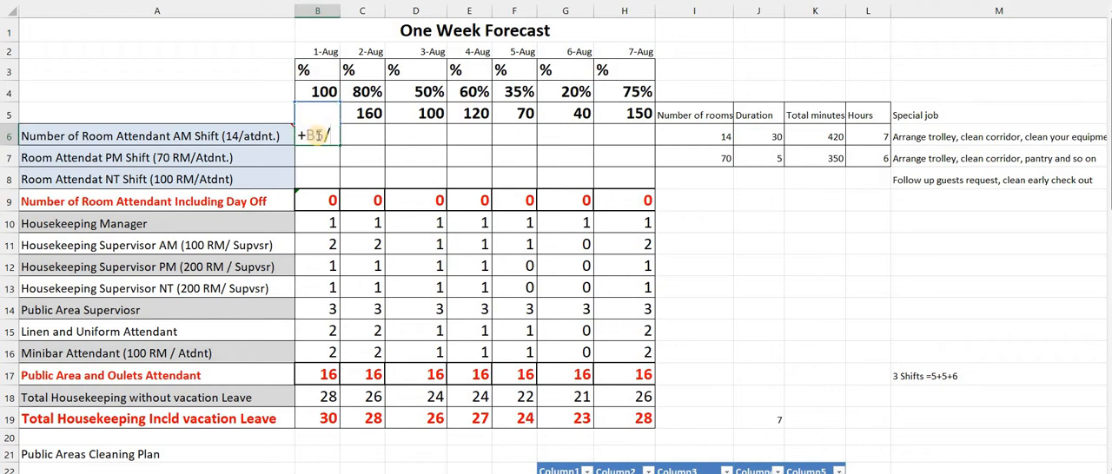
text(14)
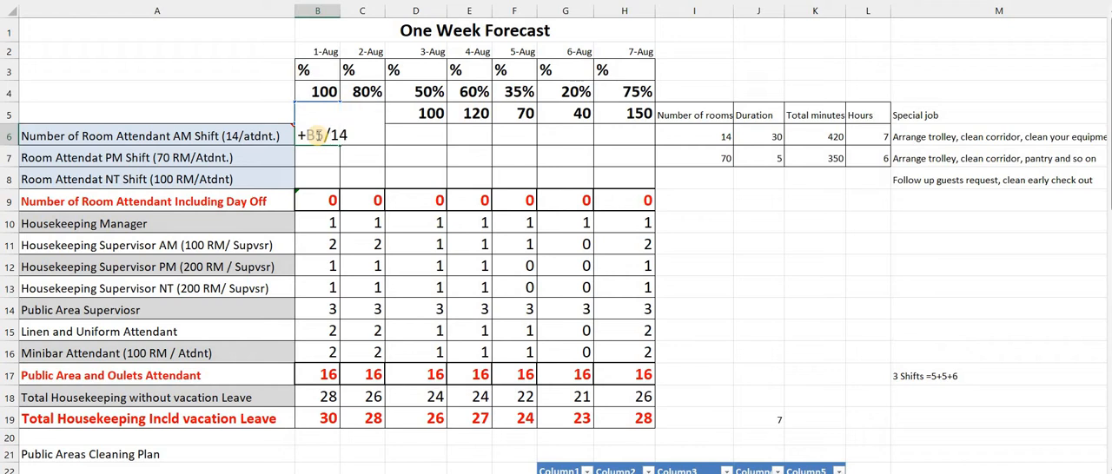
key(Return)
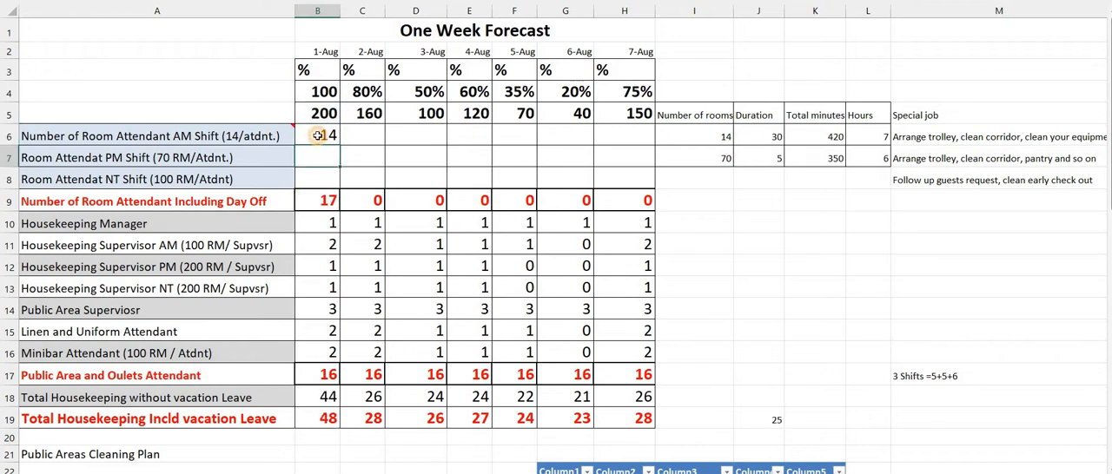
Fill the AM shift room attendant formula from B6 across to H6
click(317, 135)
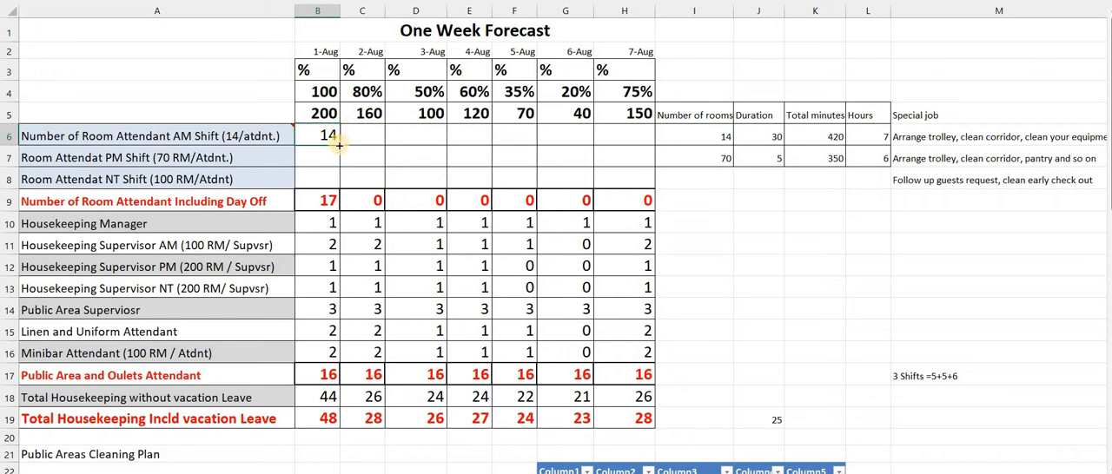
drag(339, 146, 637, 148)
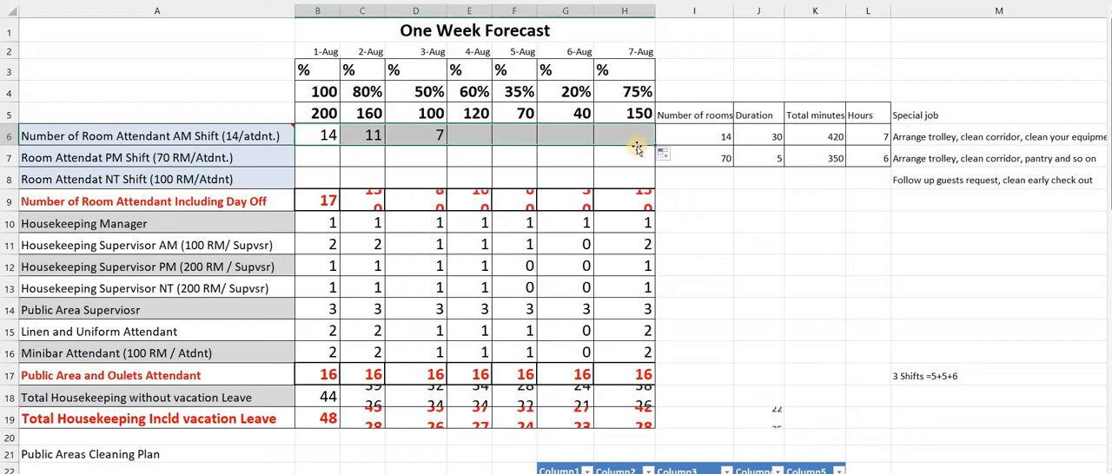
click(361, 135)
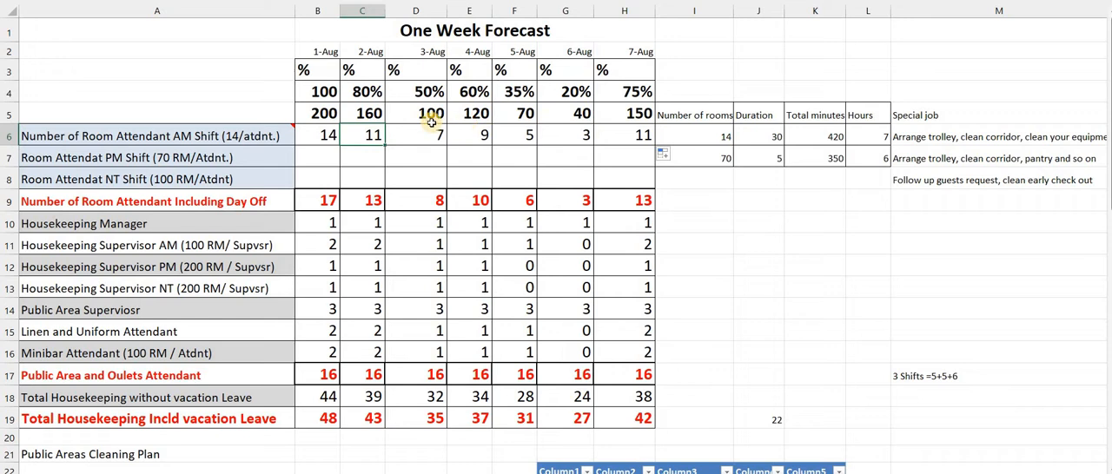
Enter the formula +B5/70 in B7 for PM shift room attendants and fill it across to H7
click(316, 154)
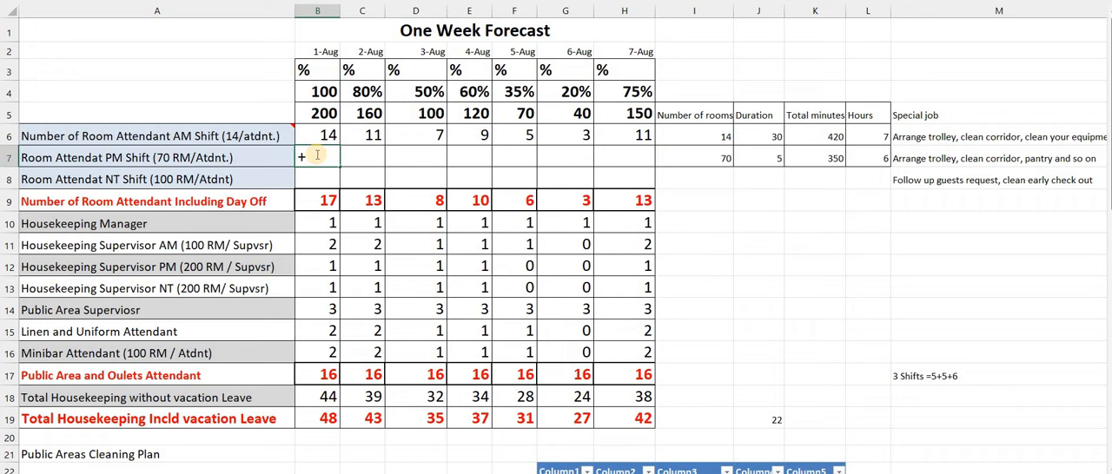
key(Up)
key(Up)
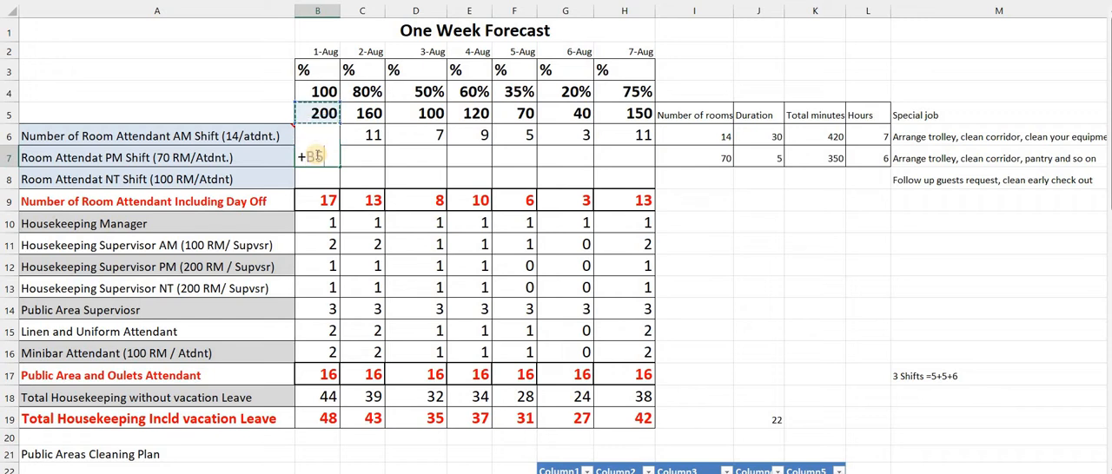
text(/70)
key(Return)
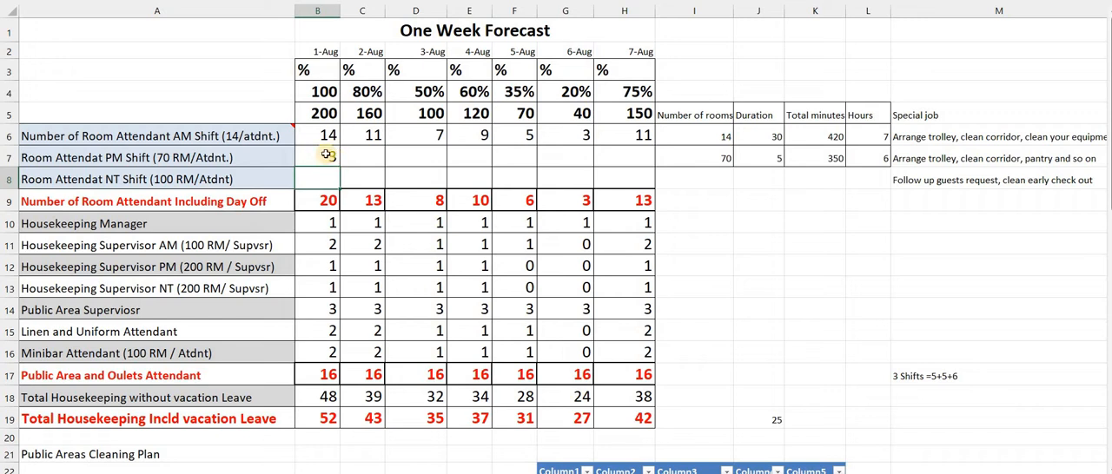
click(326, 156)
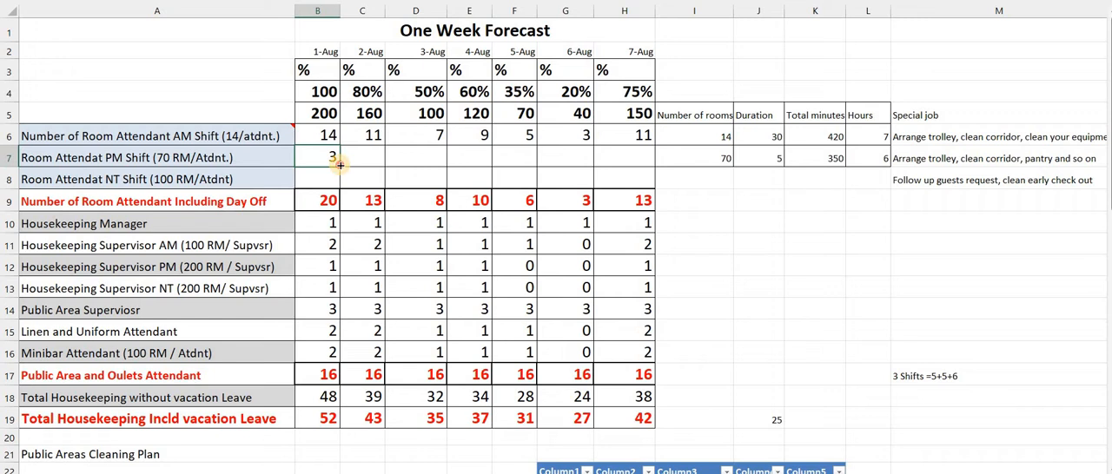
drag(356, 165, 629, 157)
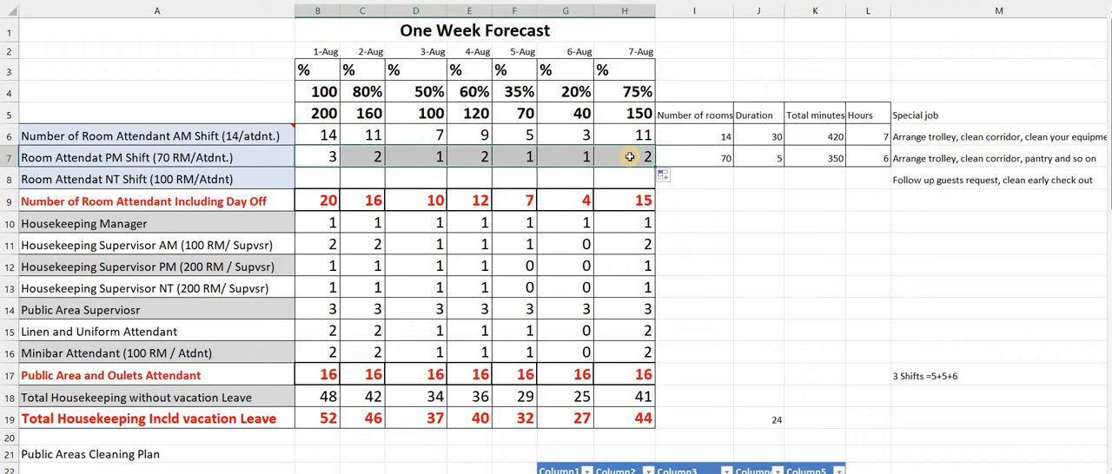
Enter the formula +B5/100 in B8 for the 1-Aug NT shift room attendants
click(325, 174)
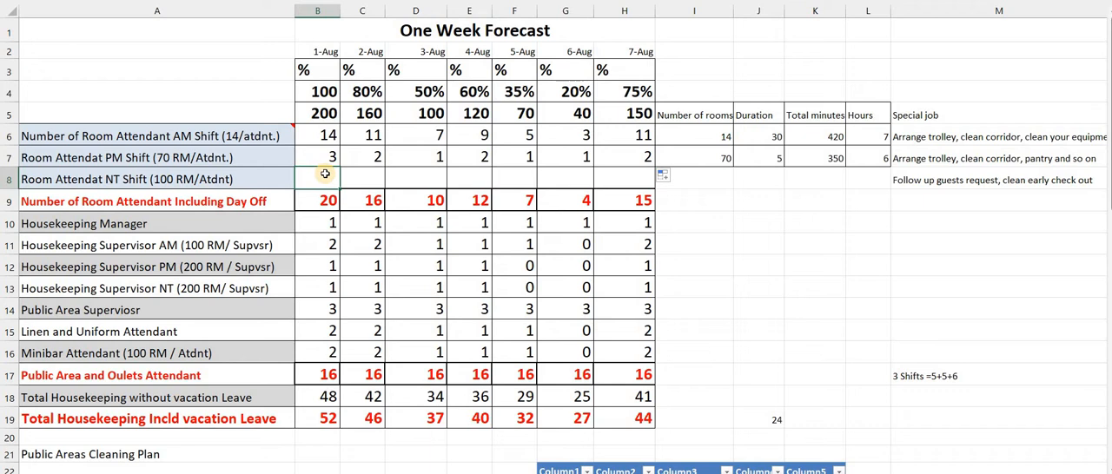
text(+)
key(Up)
key(Up)
key(Up)
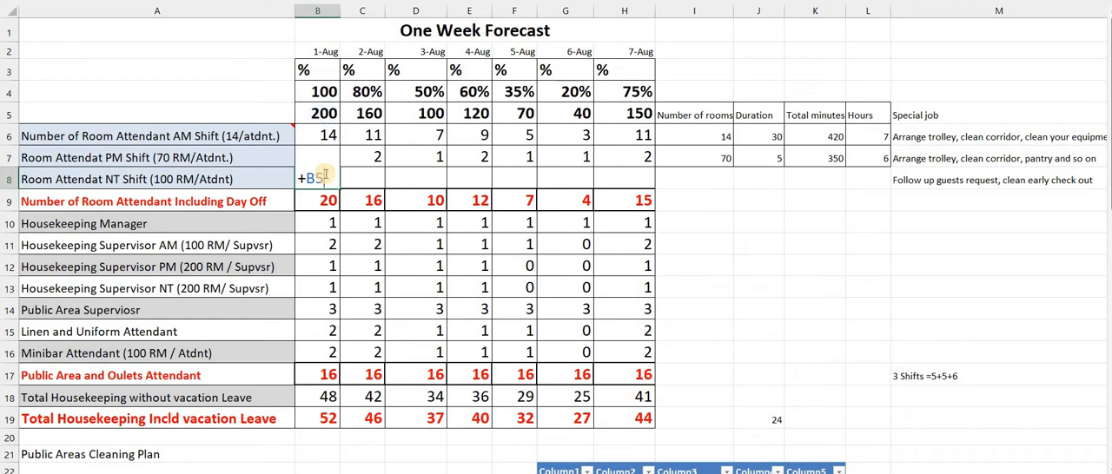
text(/100)
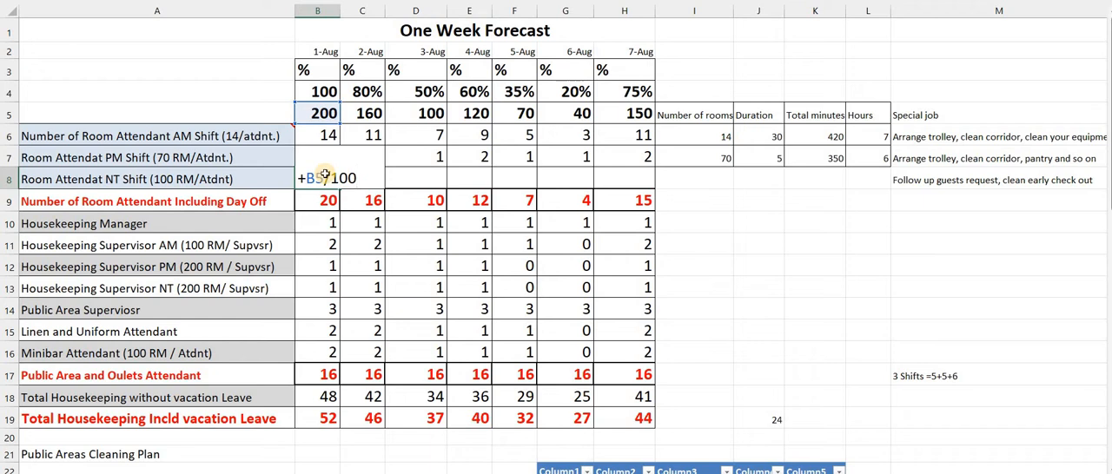
key(Return)
Fill the NT shift room attendant formula from B8 across to H8
click(330, 179)
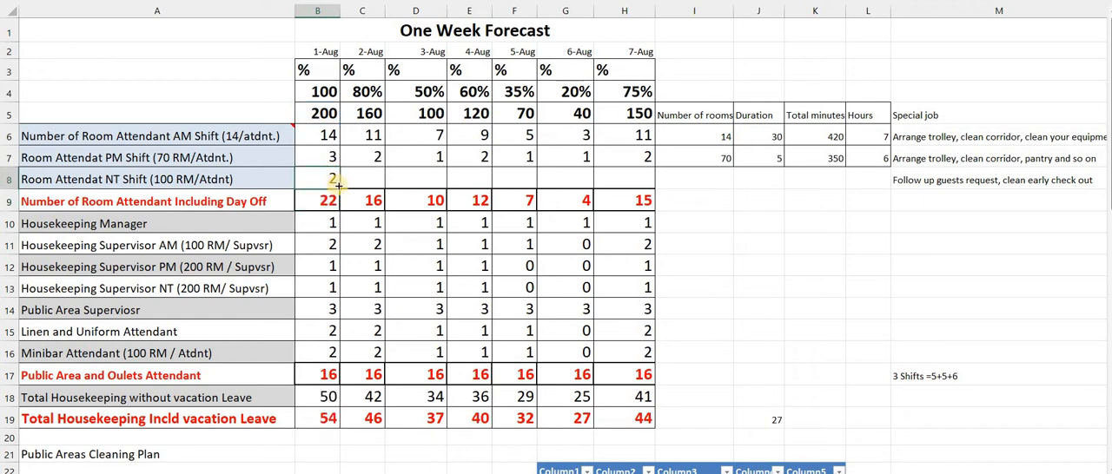
drag(340, 185, 647, 175)
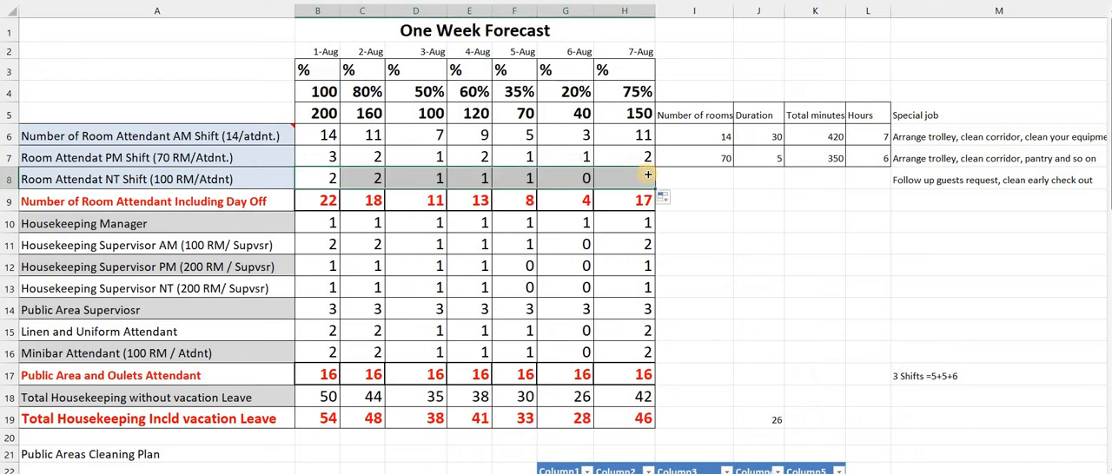
click(566, 177)
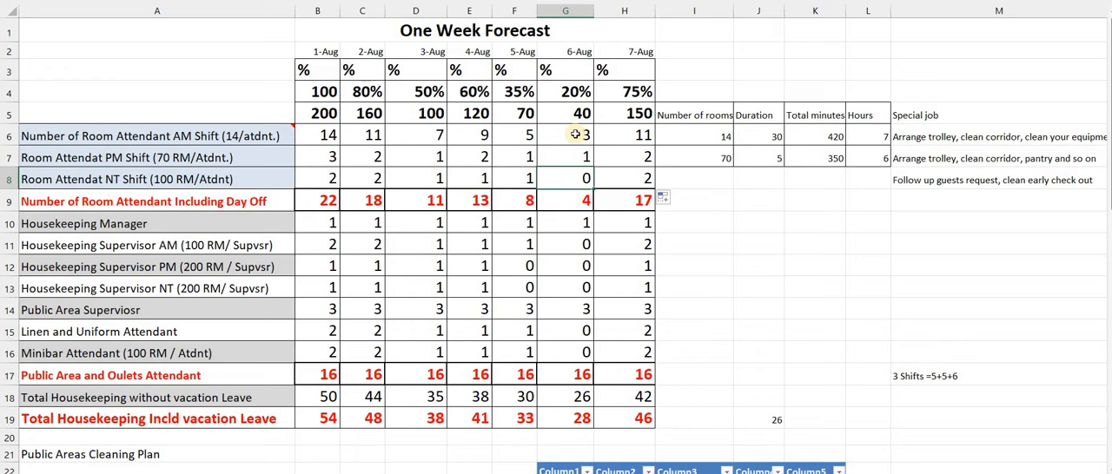
Review the Housekeeping Manager staffing across all seven forecast days in row 10
click(320, 227)
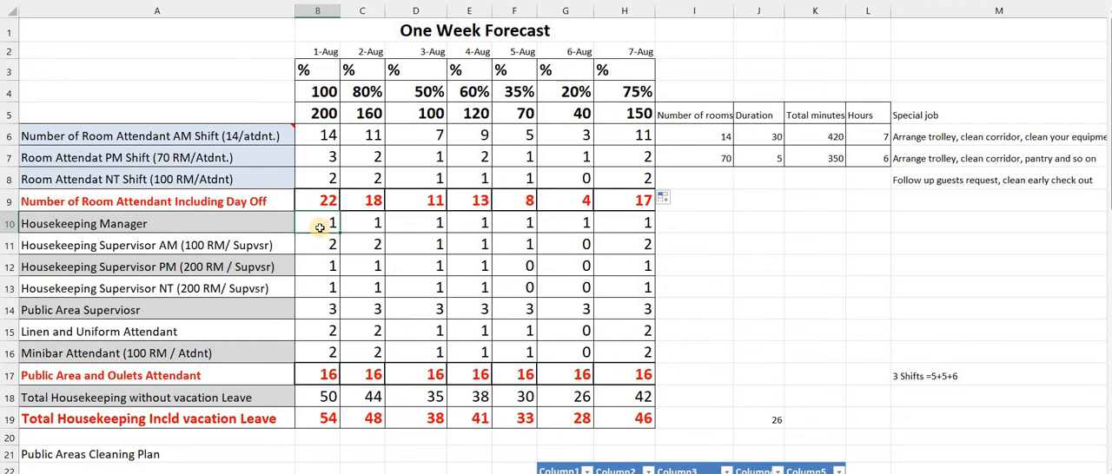
key(Right)
key(Right)
key(Right)
key(Right)
key(Right)
key(Right)
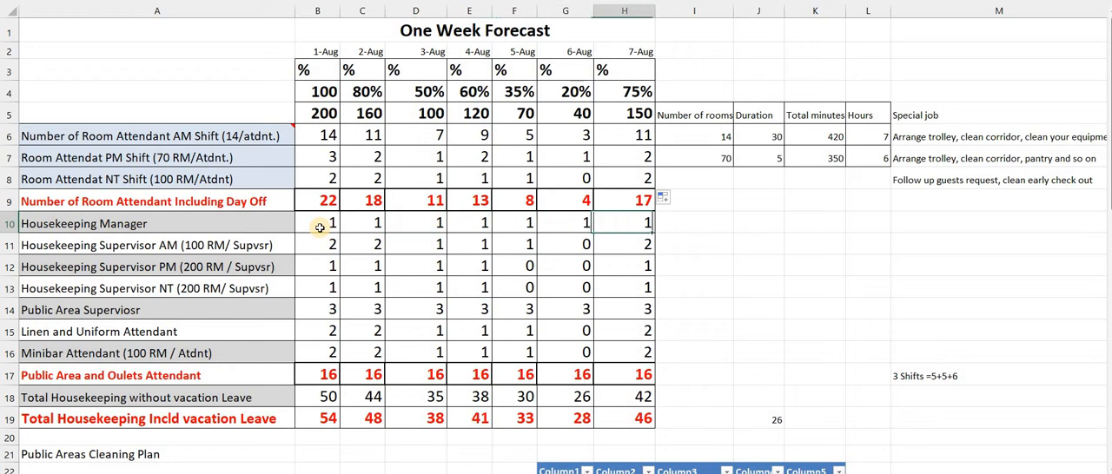
key(Left)
key(Left)
key(Left)
key(Left)
key(Left)
key(Left)
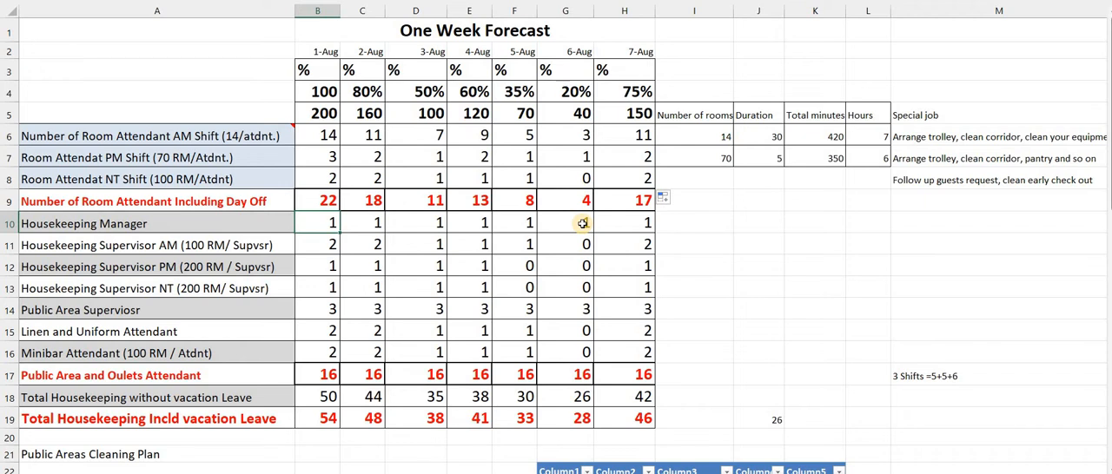
Enter the formula +B5/100 in B11 for the 1-Aug AM shift housekeeping supervisors
click(312, 245)
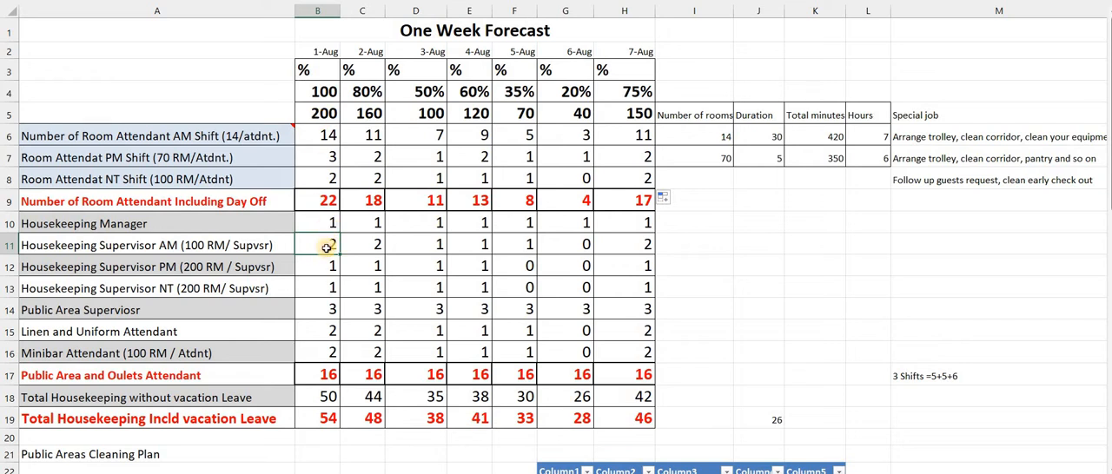
text(+)
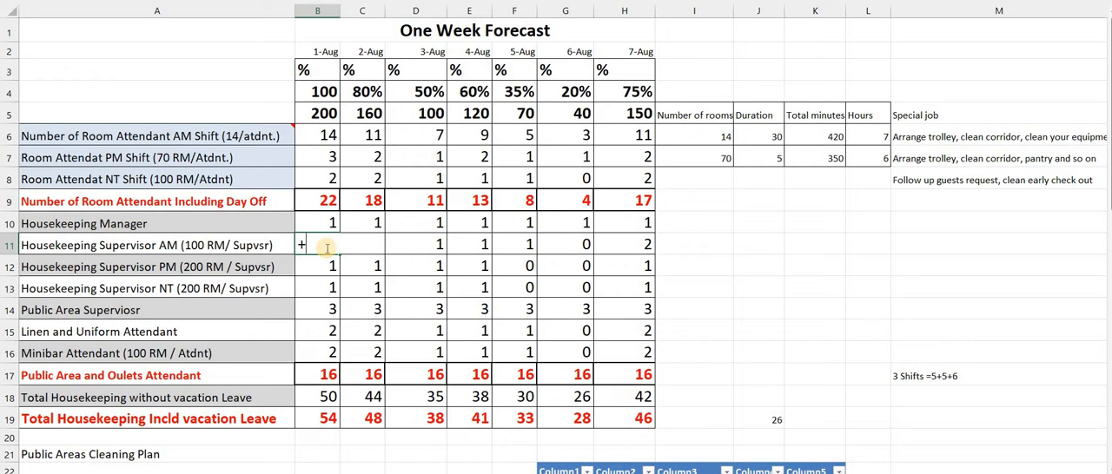
key(Up)
key(Up)
key(Up)
key(Up)
key(Up)
key(Up)
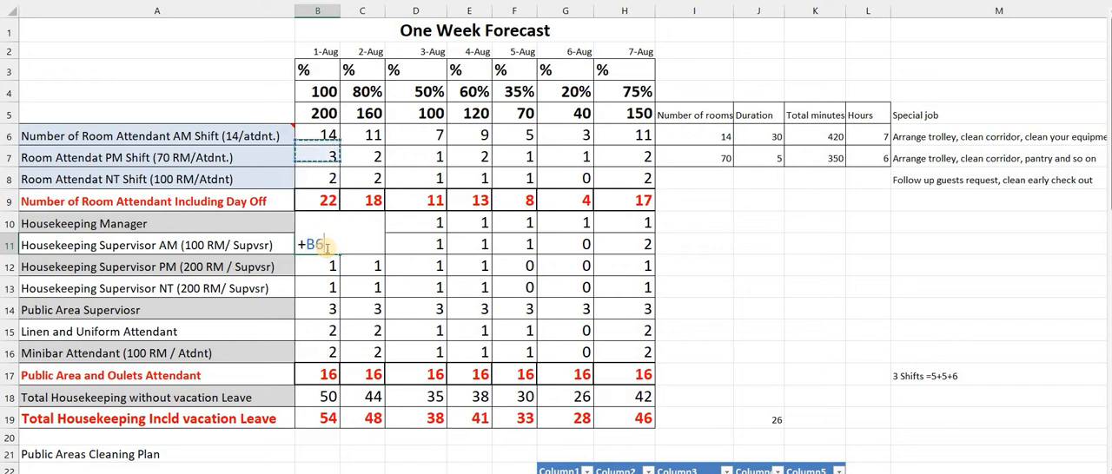
text(/100)
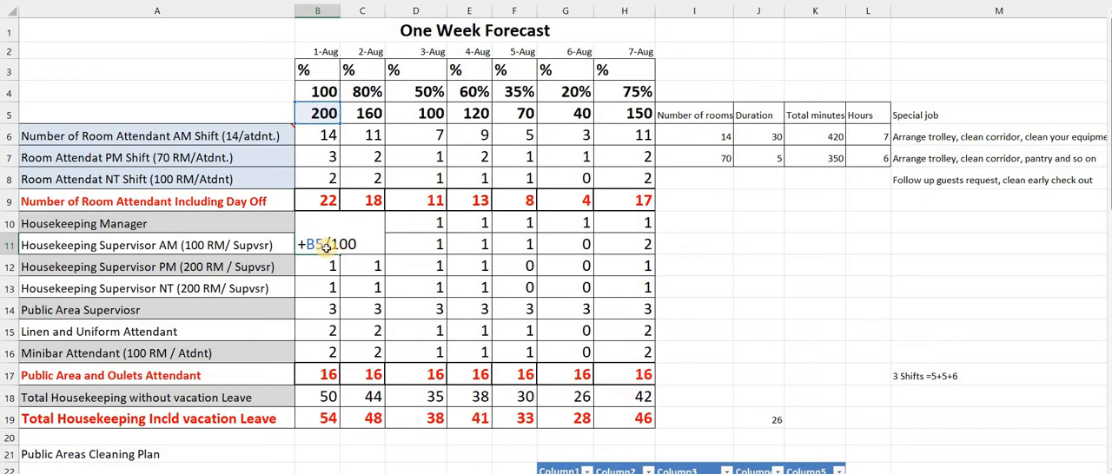
key(Return)
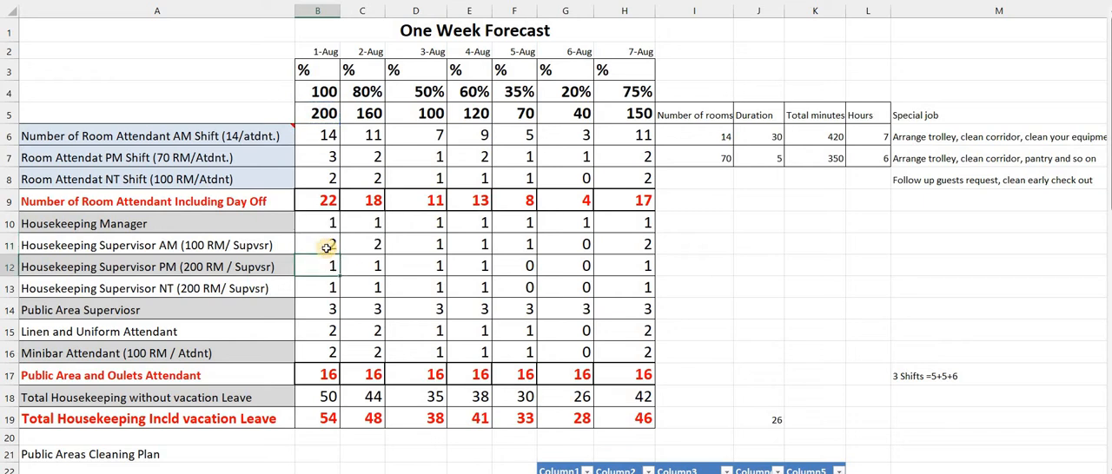
Clear C11:H11 and refill the AM shift housekeeping supervisor formula from B11 across to H11
click(337, 252)
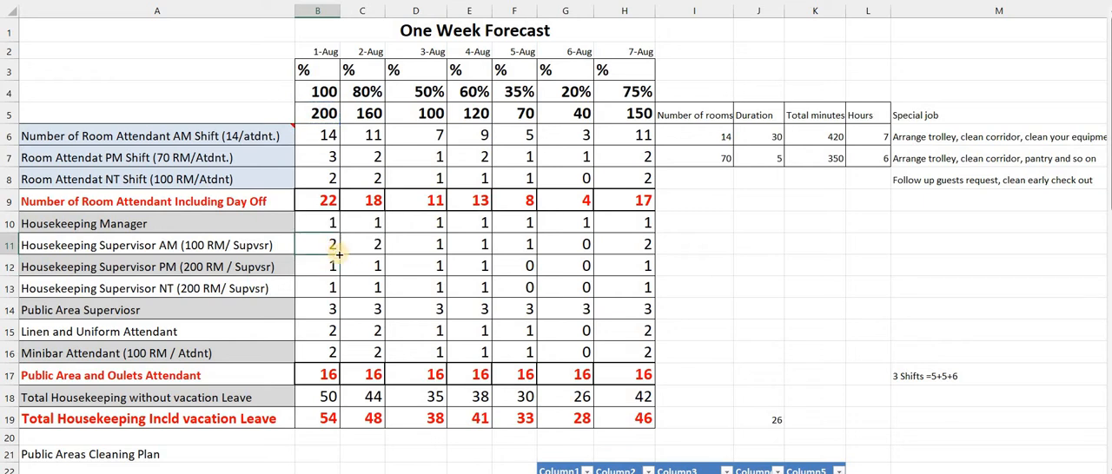
click(364, 251)
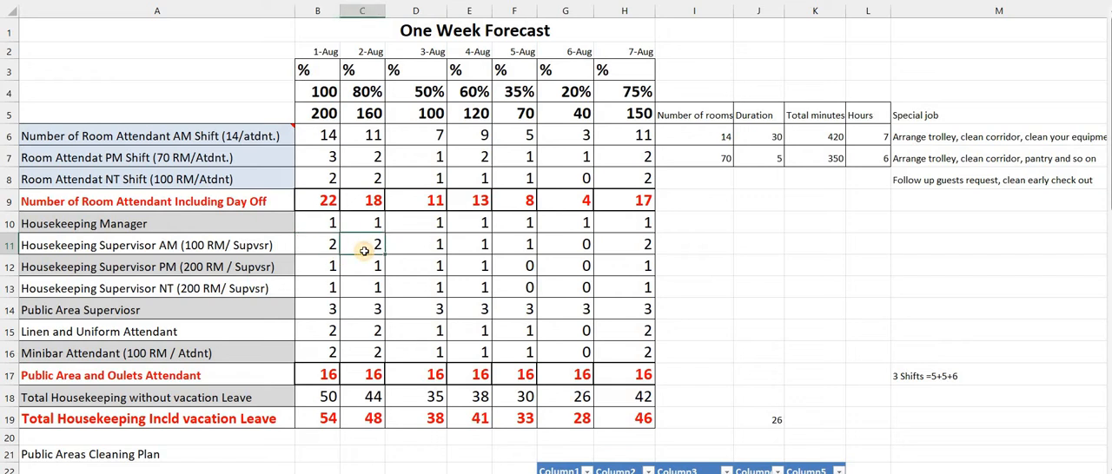
drag(383, 255, 647, 256)
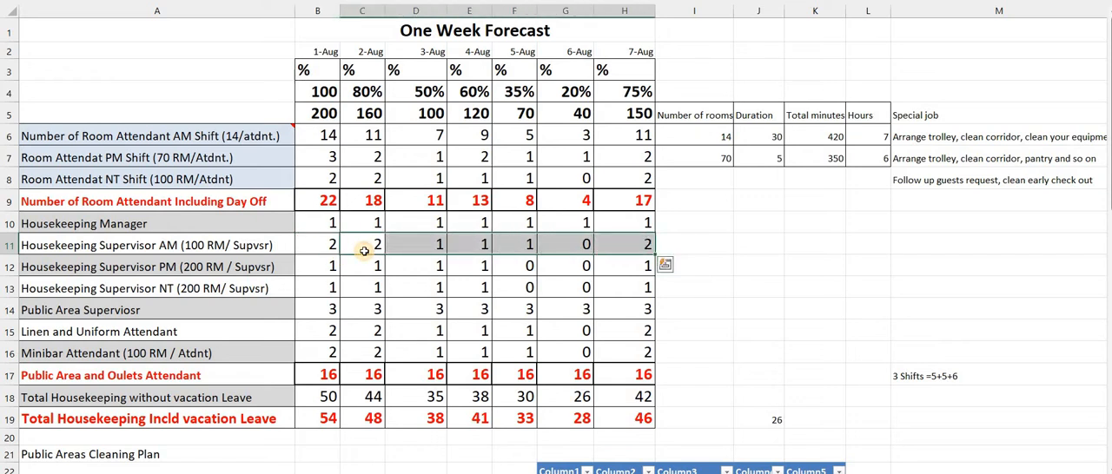
key(Delete)
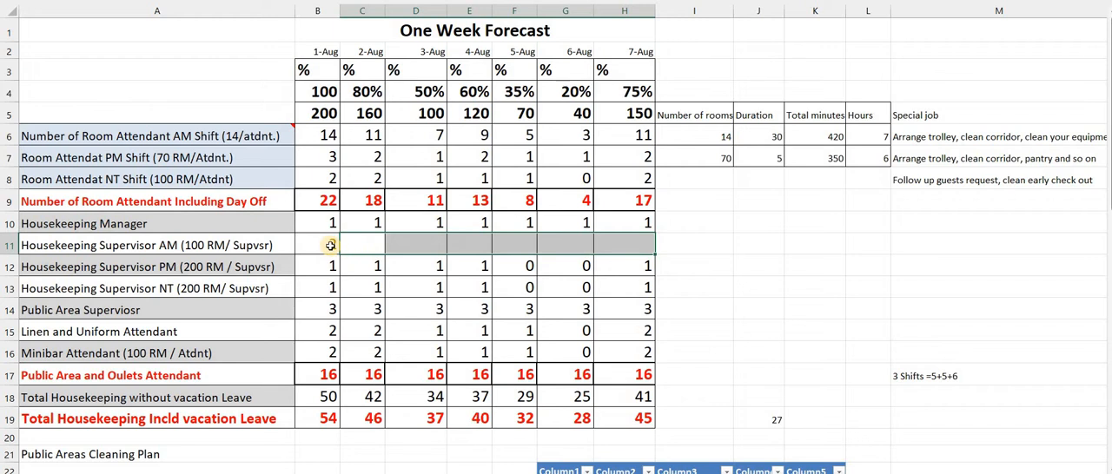
click(337, 252)
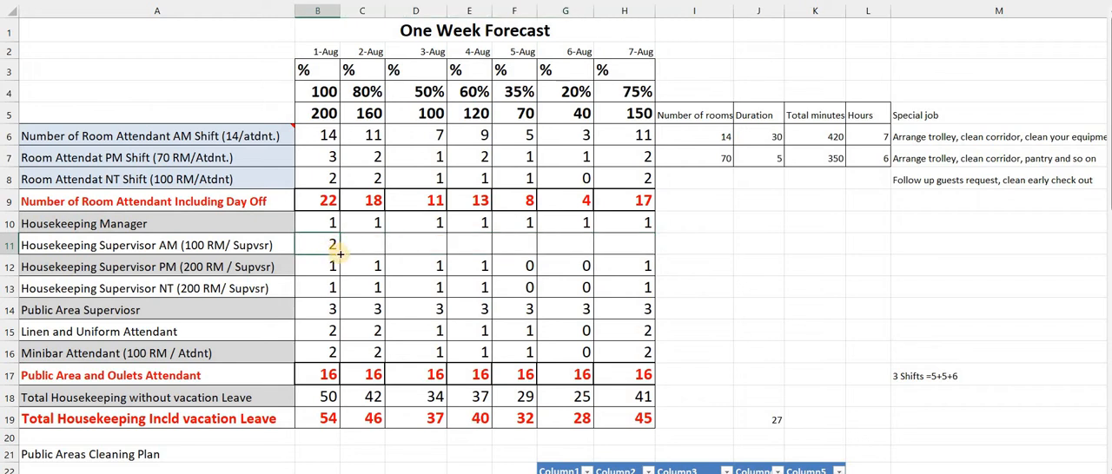
drag(340, 254, 642, 247)
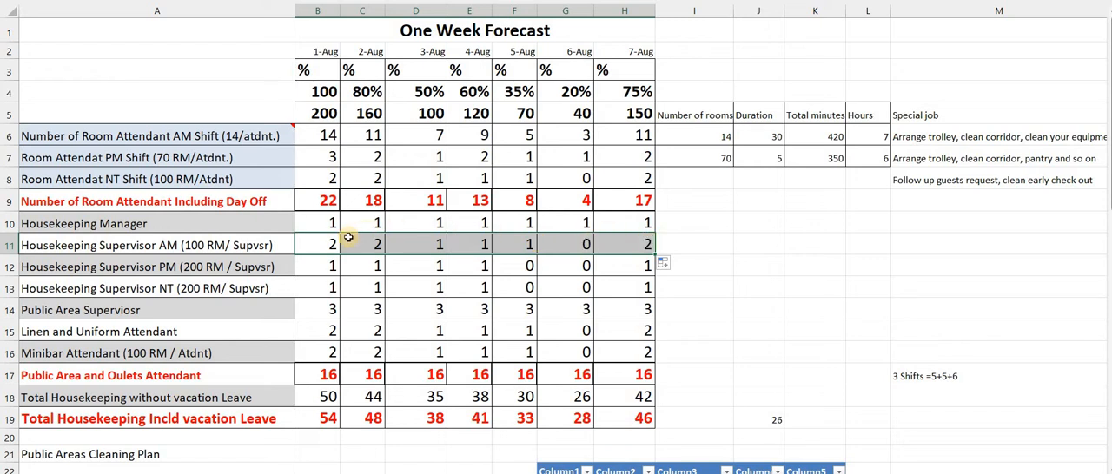
Set the 2-Aug occupancy percentage in C4 to 60%
click(363, 113)
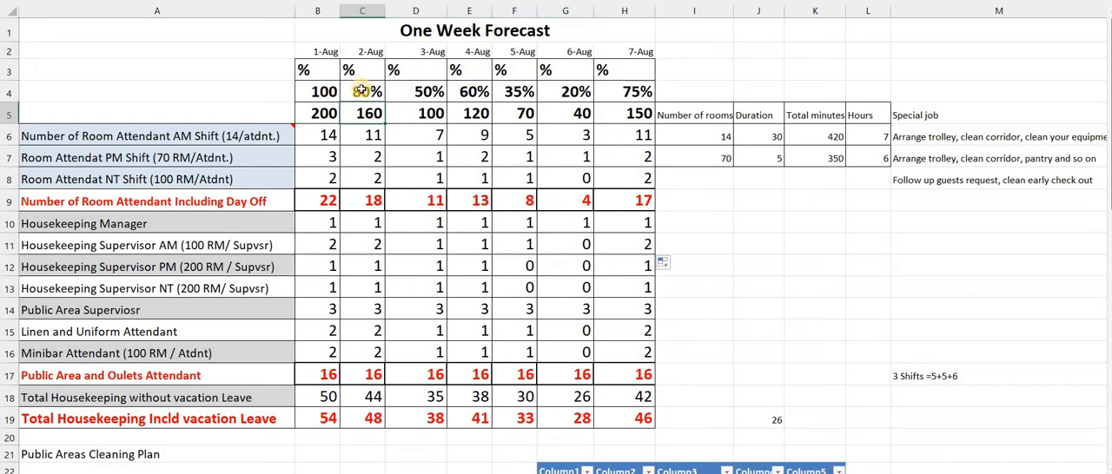
click(361, 90)
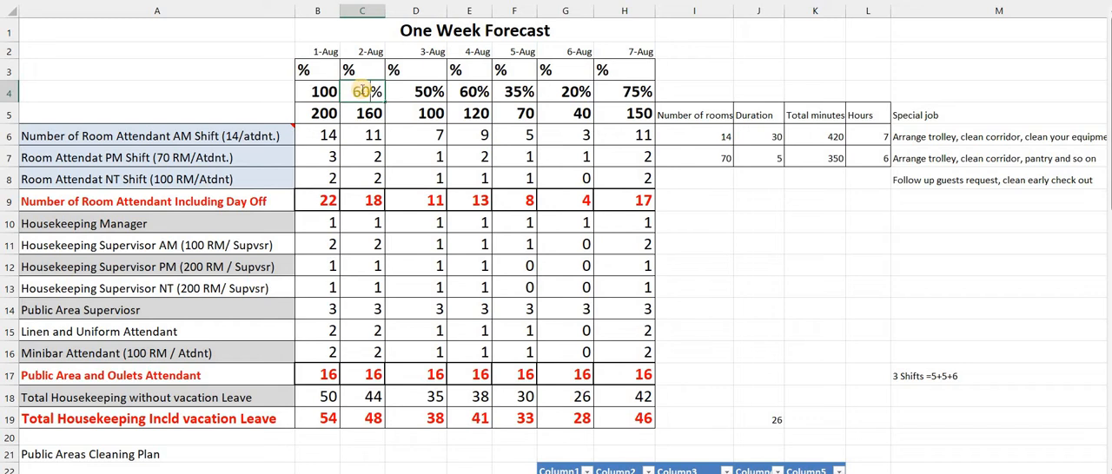
text(60)
key(Return)
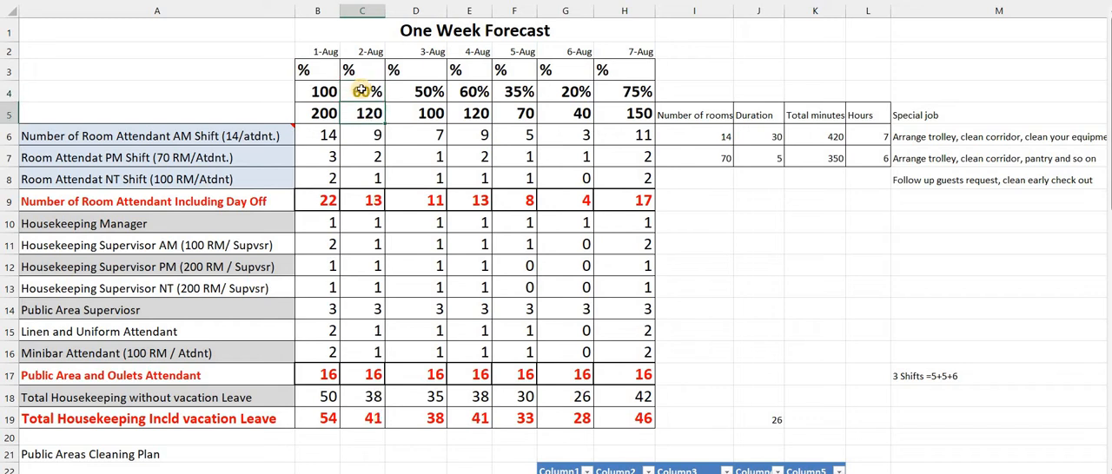
Set the 3-Aug occupancy percentage in D4 to 40%
key(Up)
key(Right)
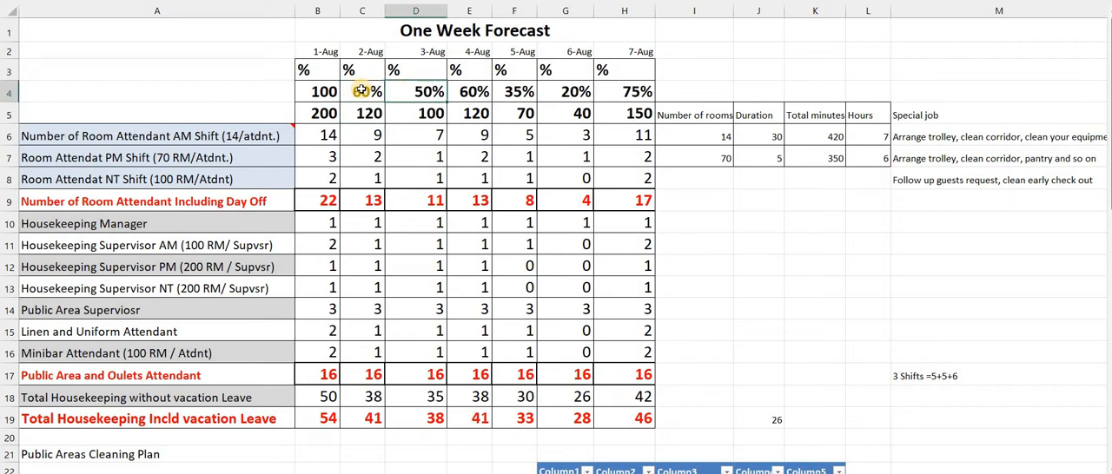
text(40)
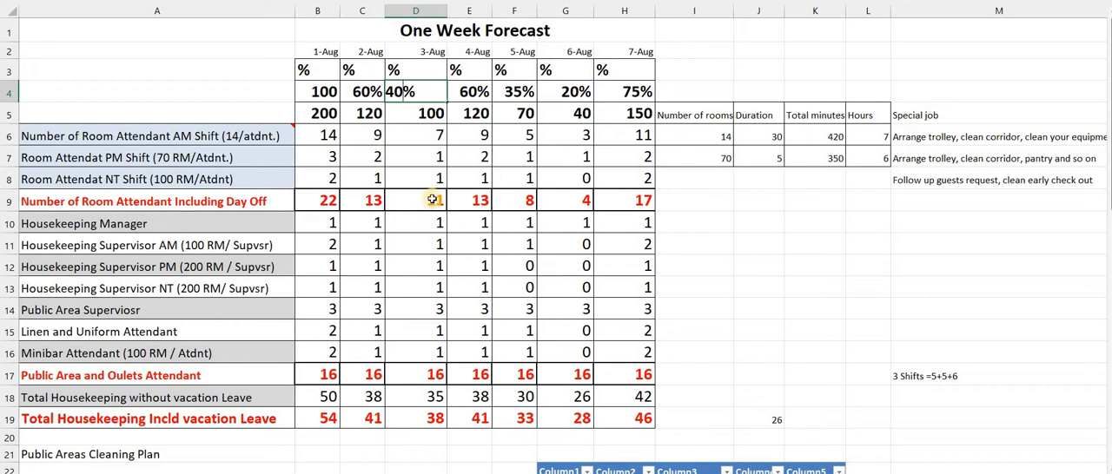
key(Return)
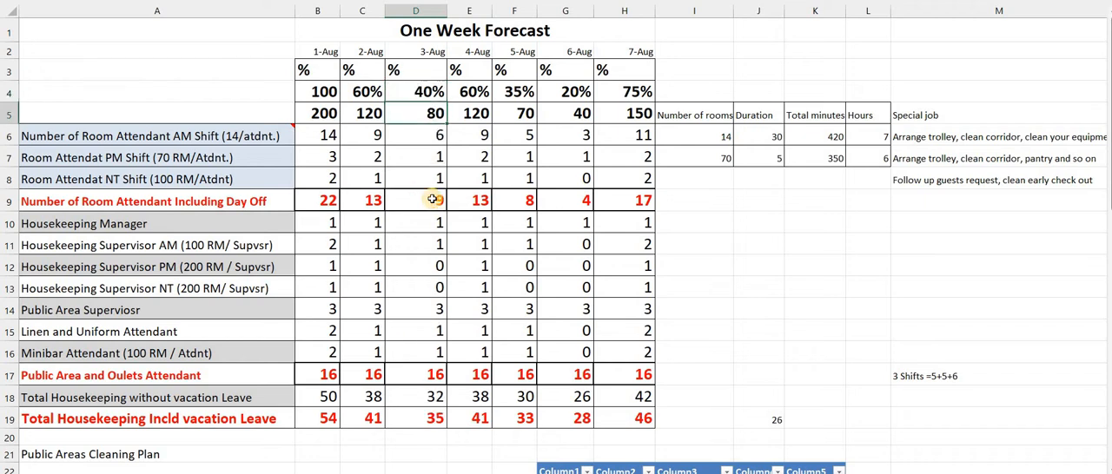
Try an occupancy percentage of 50% for 6-Aug in G4
click(470, 90)
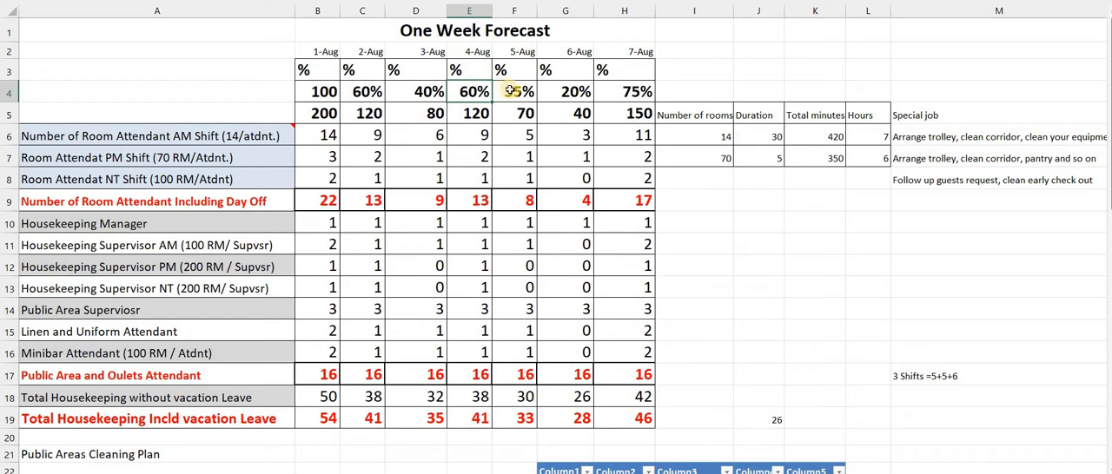
click(513, 90)
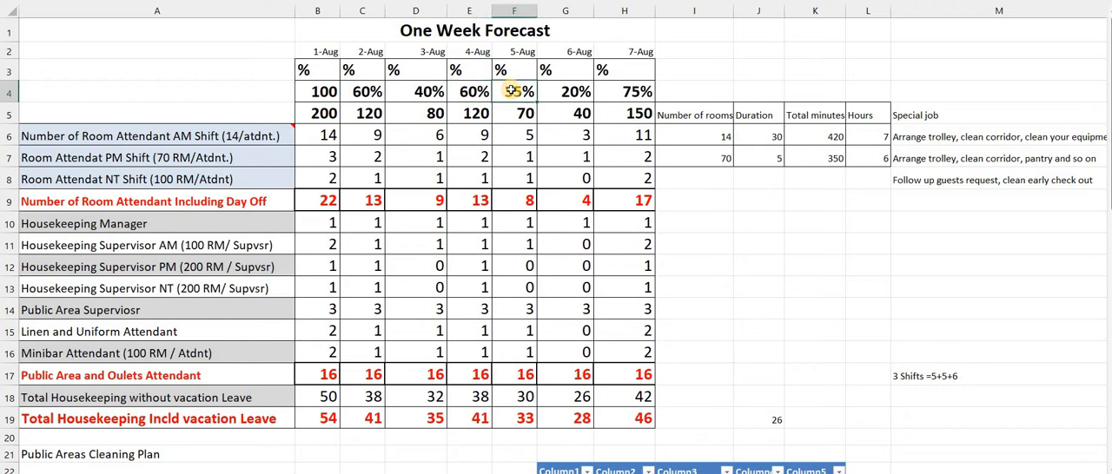
click(562, 92)
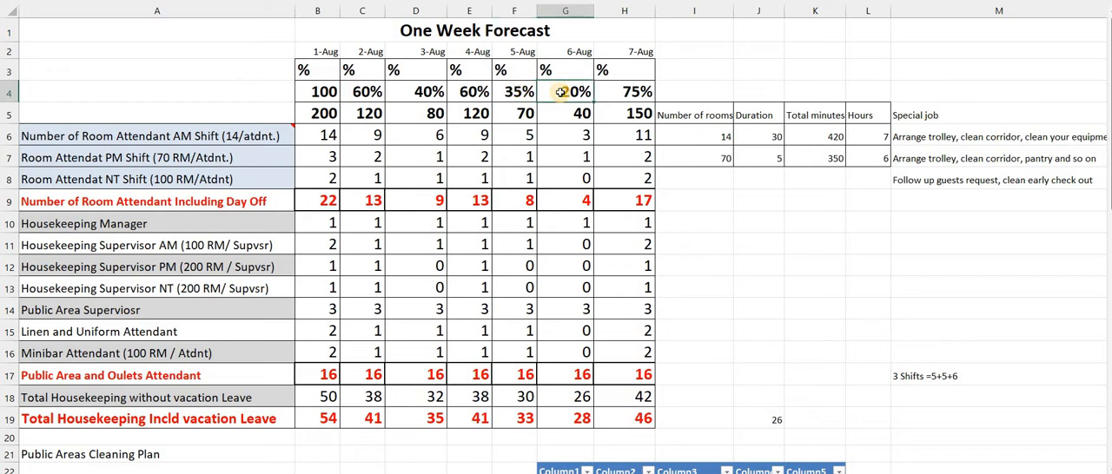
text(50)
key(Return)
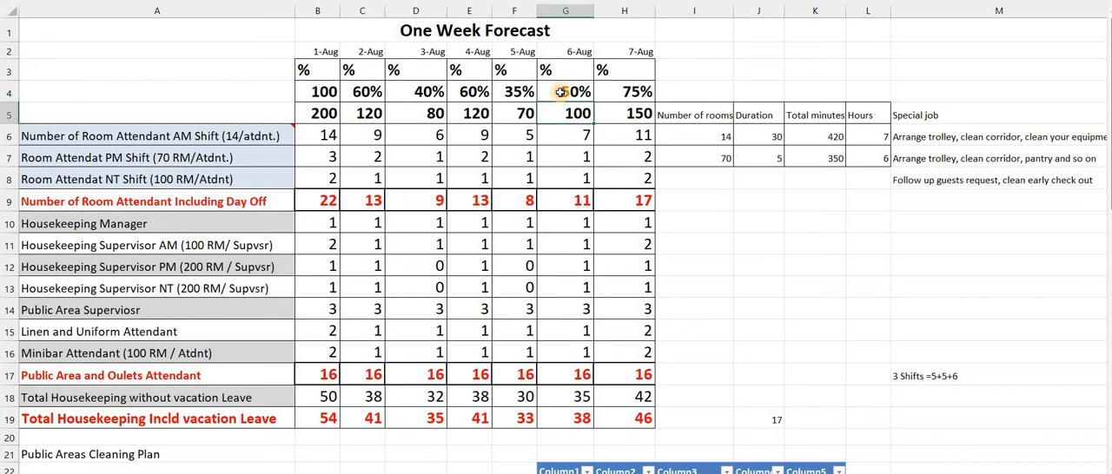
Set the 6-Aug occupancy percentage in G4 to 10%
click(561, 92)
text(100)
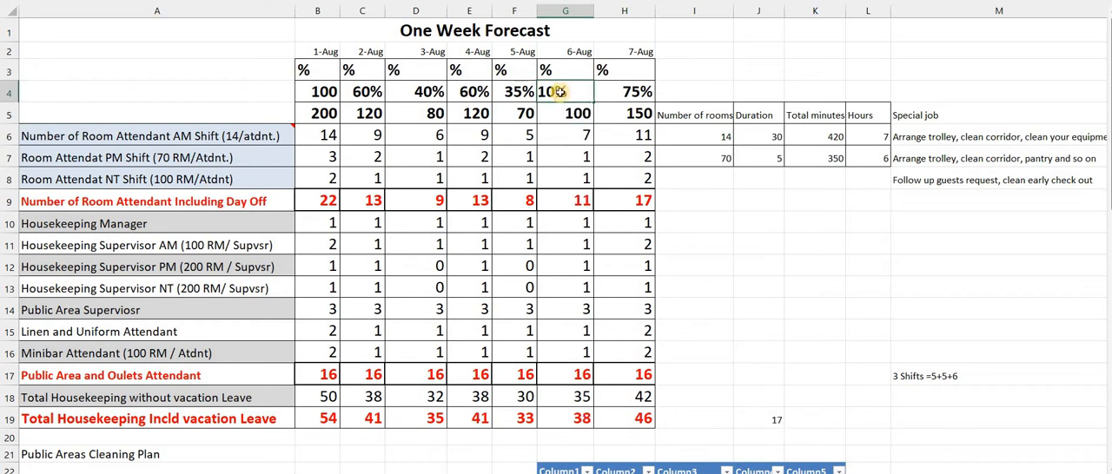
key(Return)
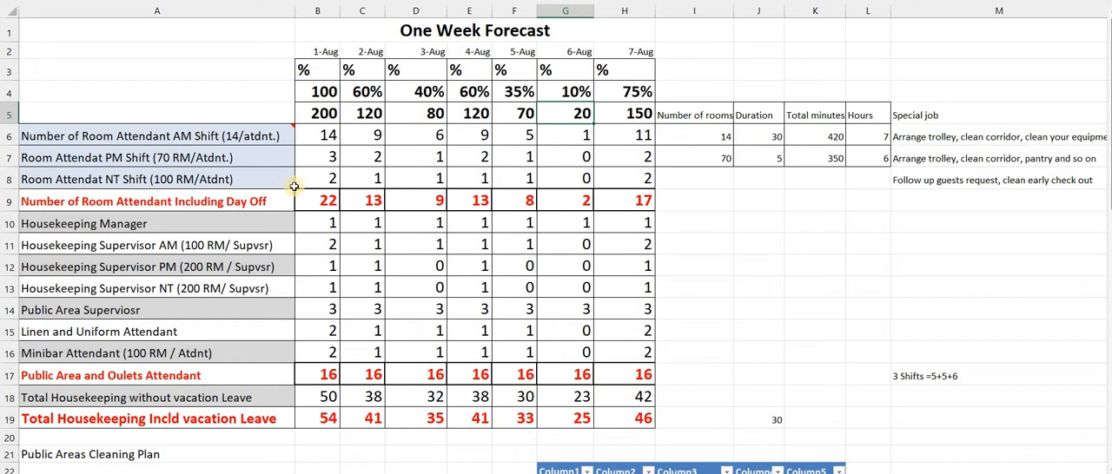
Review the staffing figures from the room attendant total in row 9 down to the housekeeping totals in rows 18 and 19, mainly for 1-Aug
click(320, 200)
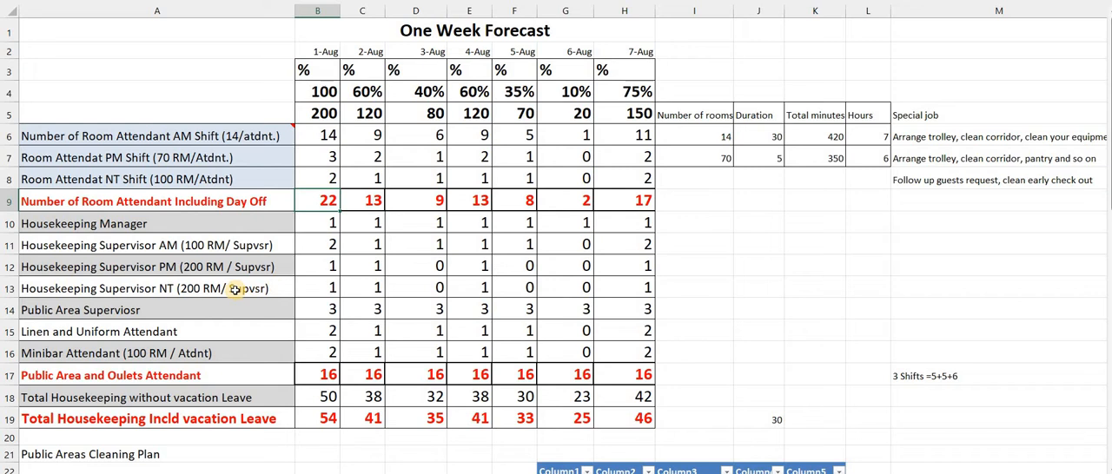
click(318, 283)
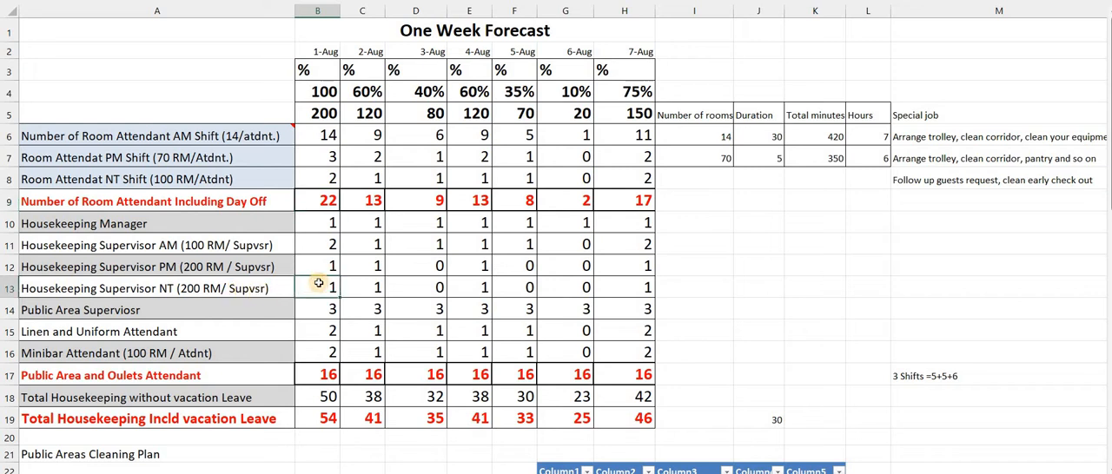
click(218, 303)
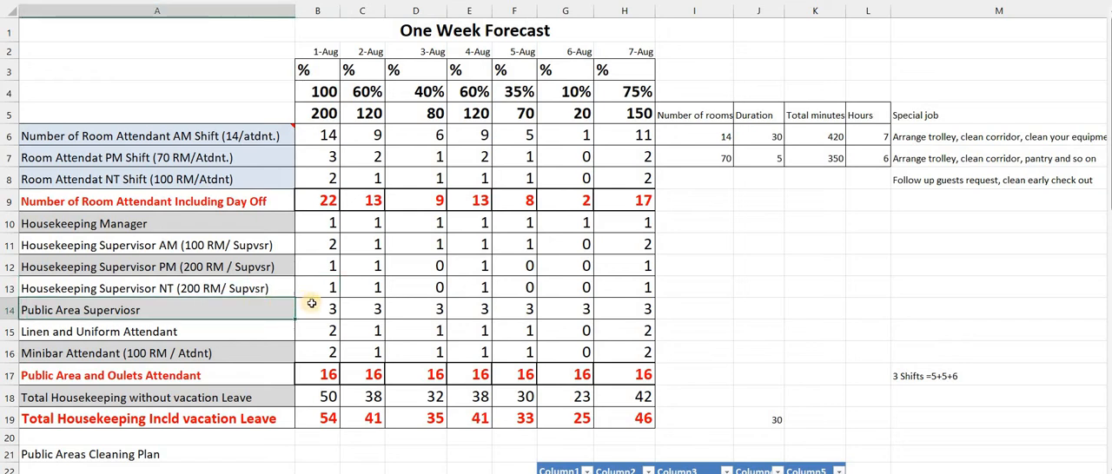
click(311, 303)
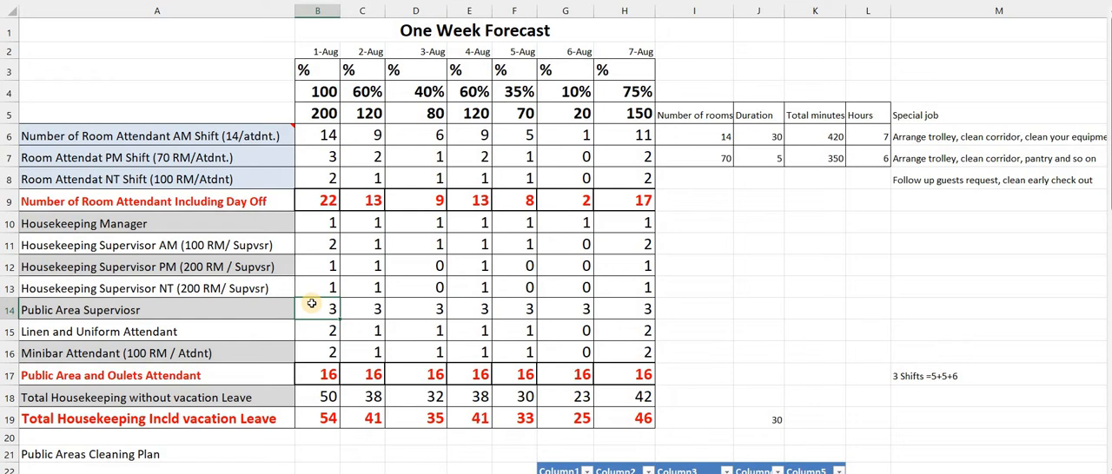
key(Down)
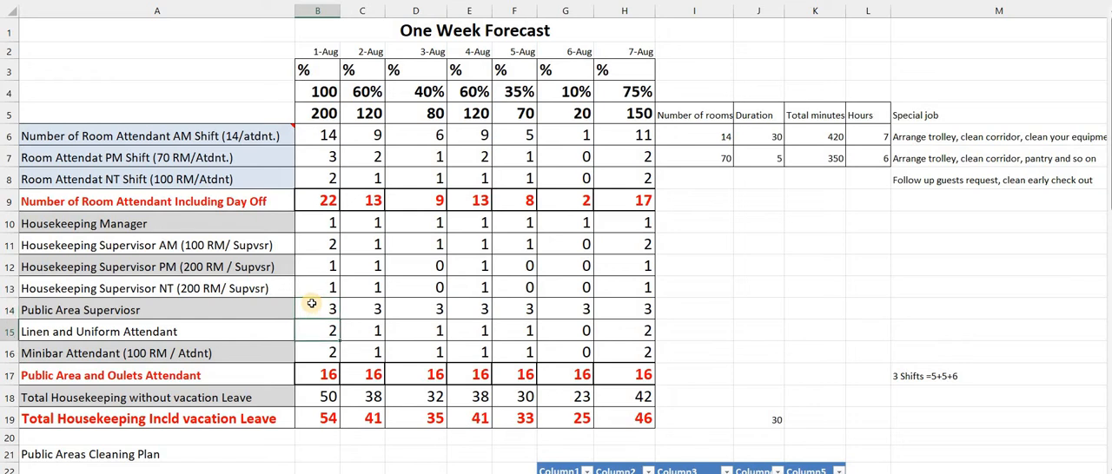
key(Left)
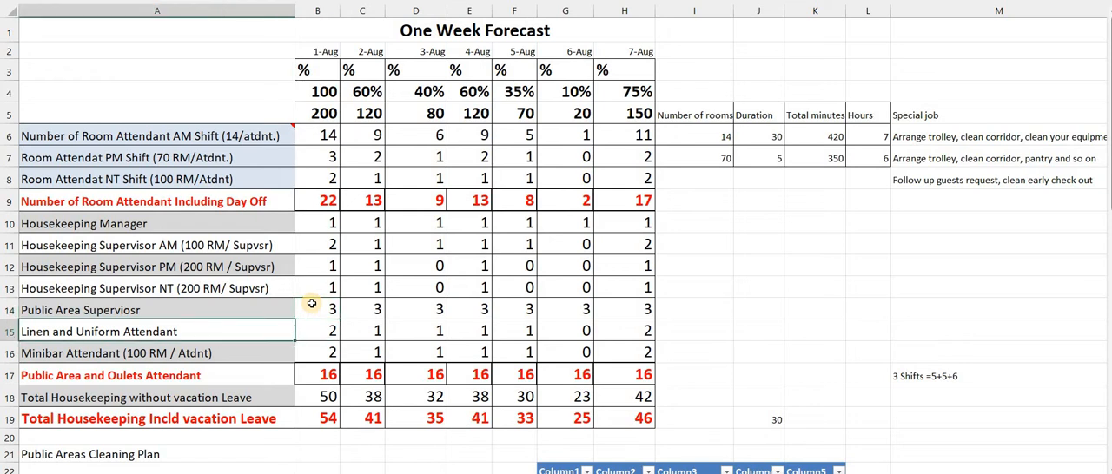
key(Right)
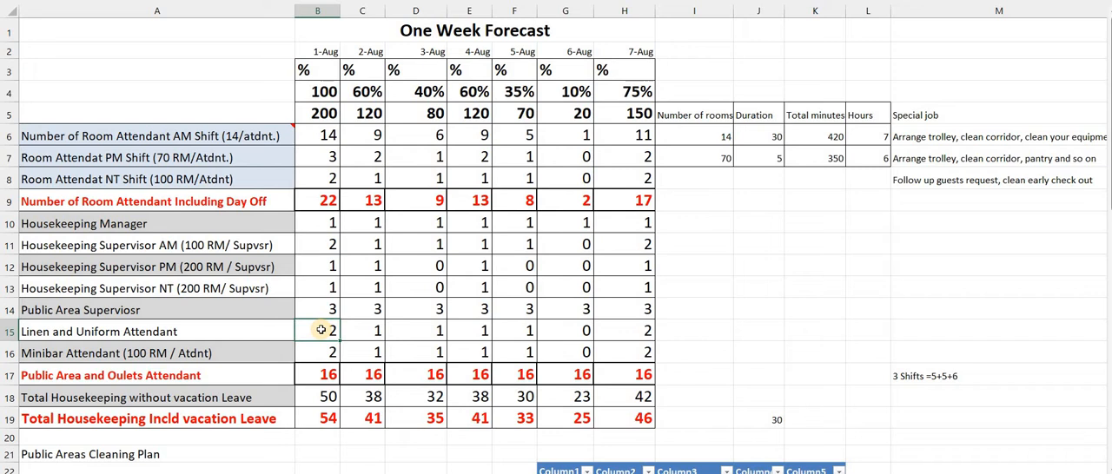
key(Delete)
key(ctrl+z)
click(319, 355)
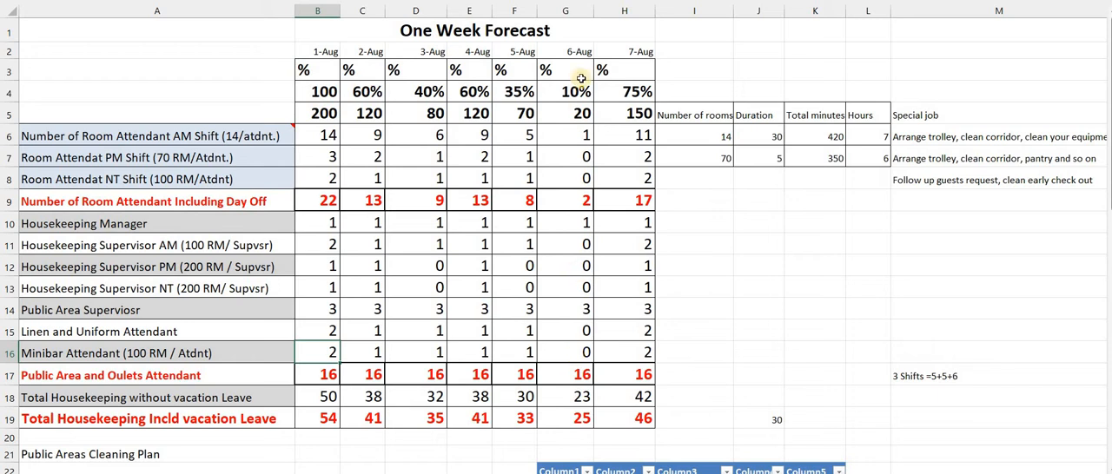
click(569, 351)
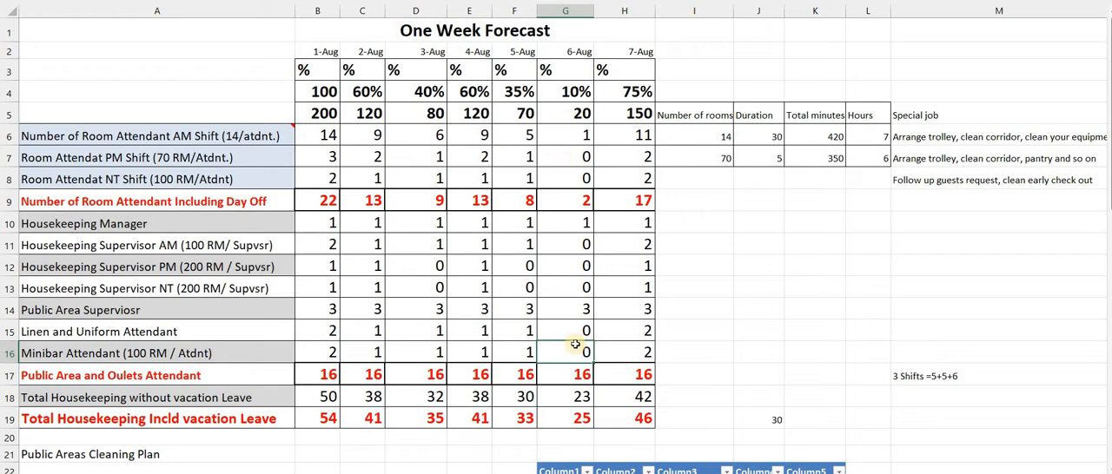
click(316, 396)
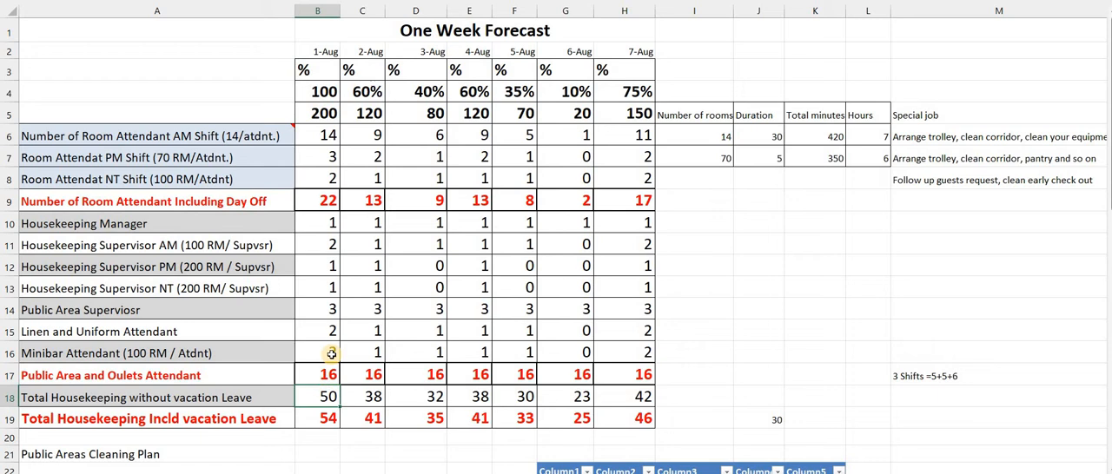
click(326, 419)
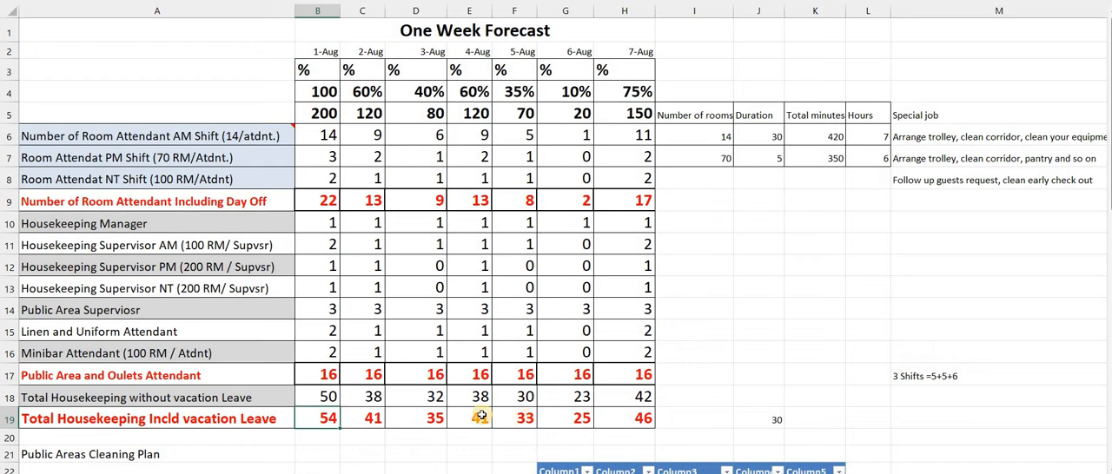
Set the 4-Aug occupancy percentage in E4 to 70%
click(467, 91)
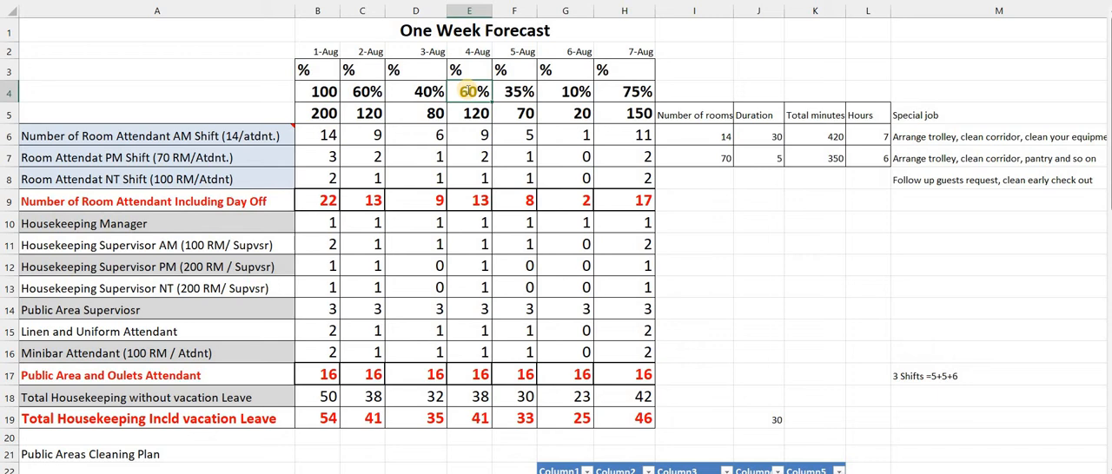
text(70)
key(Return)
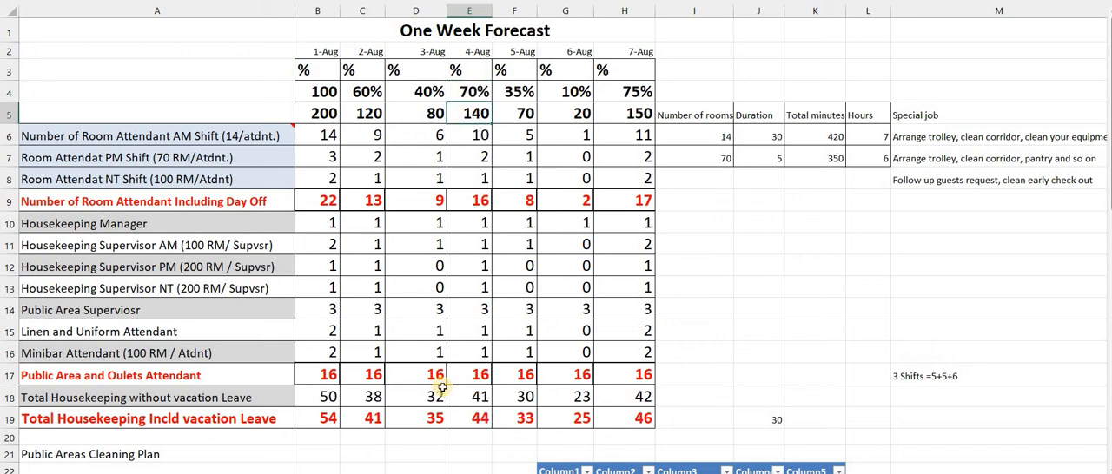
Examine the 4-Aug housekeeping total including vacation leave and the 3-Aug staffing figures between rows 10 and 17
click(478, 420)
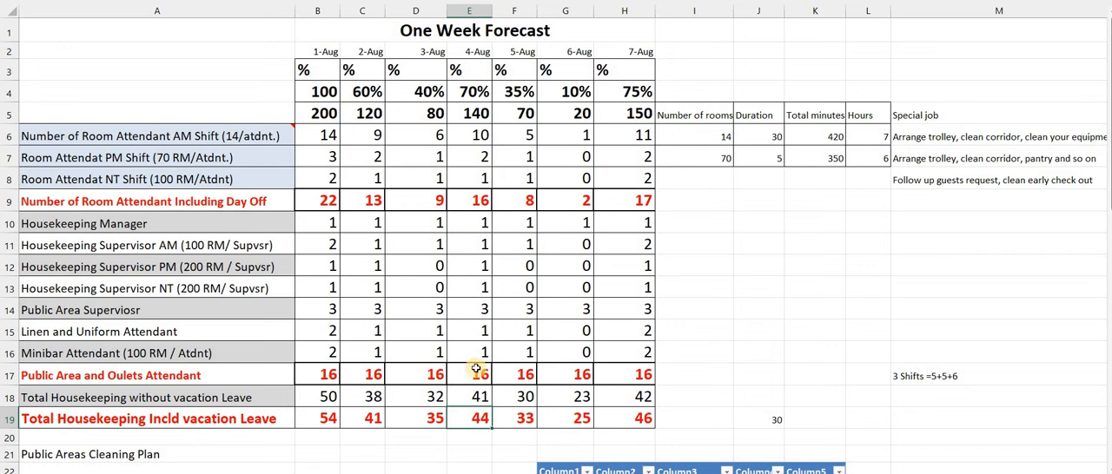
click(439, 375)
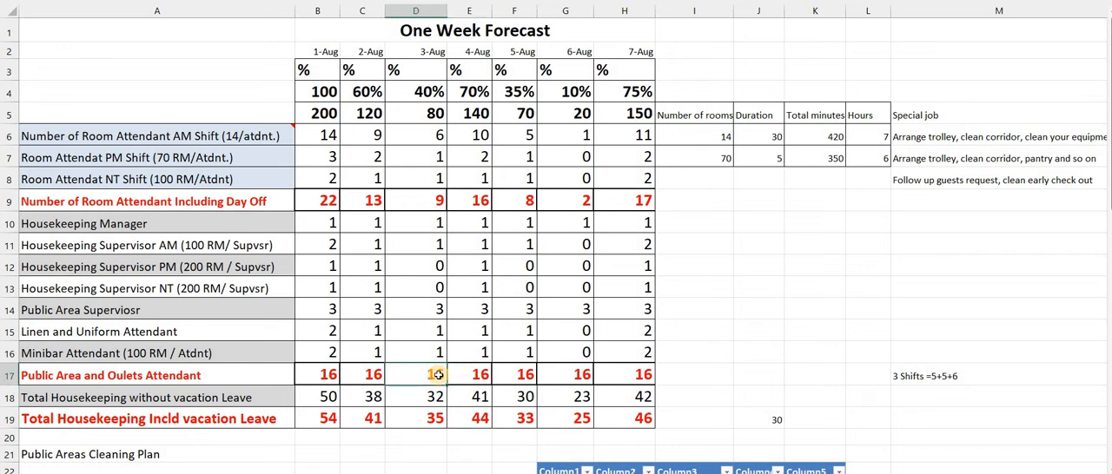
key(Up)
key(Up)
key(Up)
key(Up)
key(Up)
key(Up)
key(Up)
key(Up)
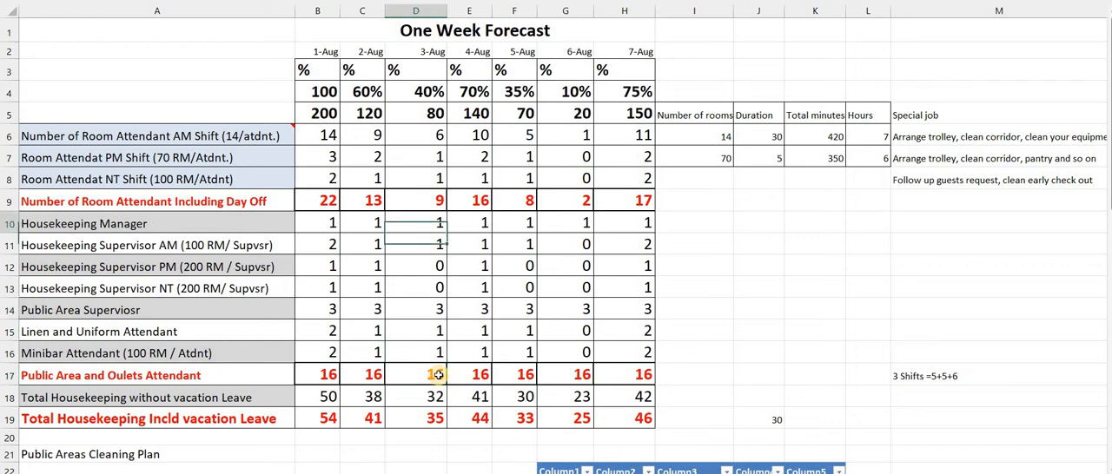
key(Down)
key(Down)
key(Down)
key(Down)
key(Down)
key(Down)
key(Down)
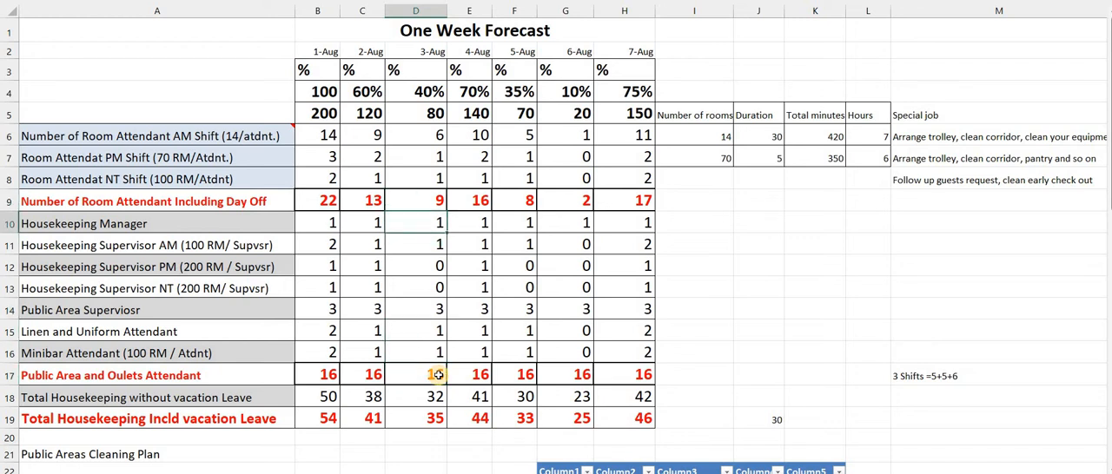
Examine the 3-Aug total including vacation leave in row 19 and the public area and outlets attendant figures in row 17
key(Down)
key(Down)
key(Down)
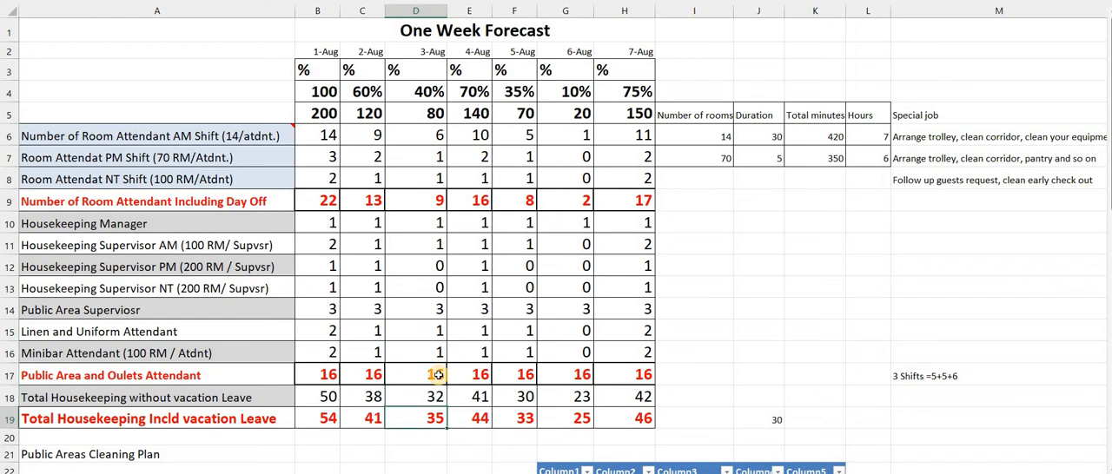
key(Down)
key(Down)
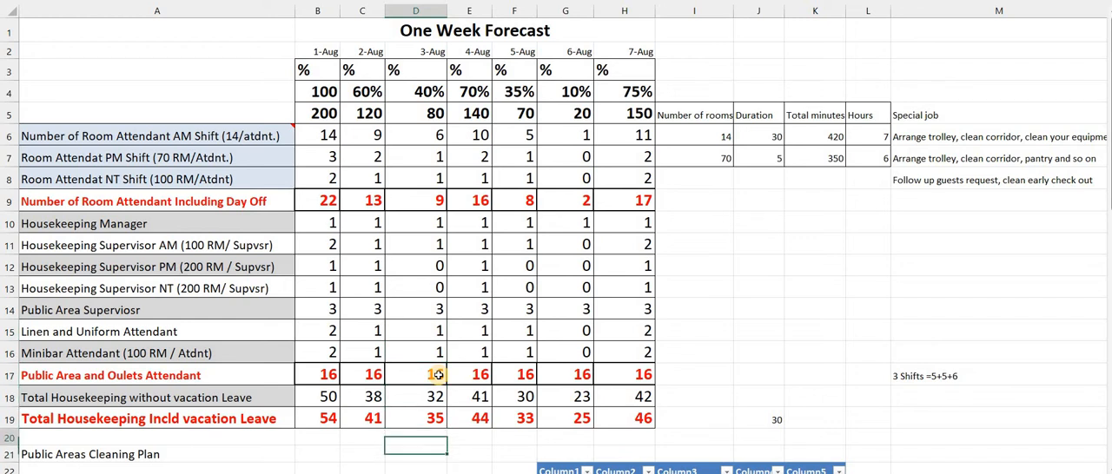
key(Up)
key(Up)
key(Up)
key(Up)
key(Left)
key(Left)
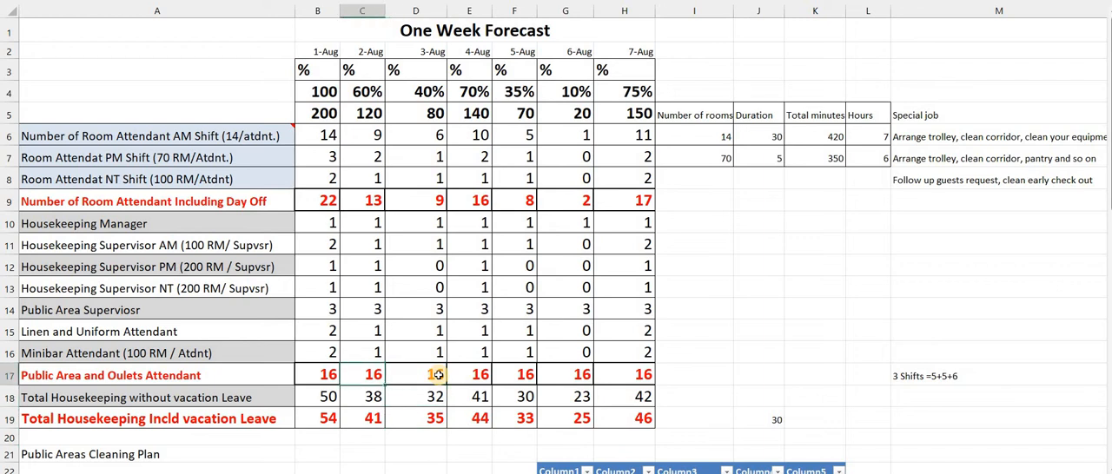
Look over the Public Areas Cleaning Plan table, from its frequency, duration and total minutes headings in row 24 down to Jacouzi
key(Down)
key(Down)
key(Down)
key(Down)
key(Down)
key(Down)
key(Down)
key(Down)
key(Down)
key(Down)
key(Down)
key(Down)
key(Down)
key(Down)
key(Down)
key(Down)
key(Down)
key(Down)
key(Down)
key(Down)
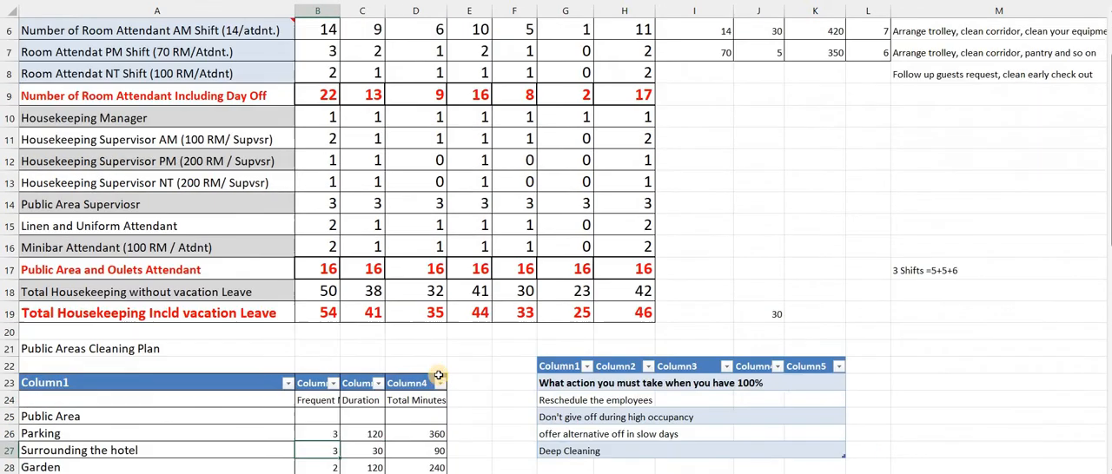
scroll(439, 375, down, 4)
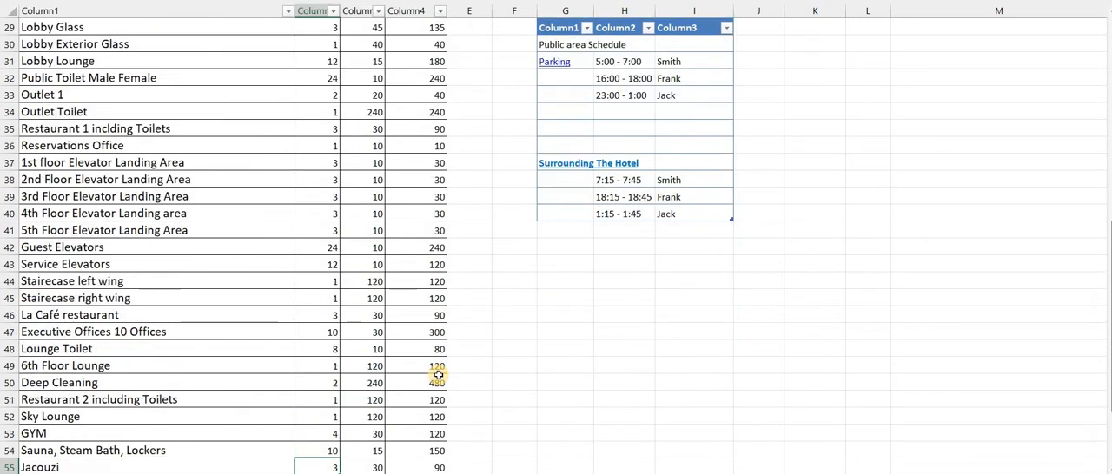
key(Up)
key(Up)
key(Up)
key(Up)
key(Up)
key(Up)
key(Up)
key(Up)
key(Up)
key(Up)
key(Up)
key(Up)
key(Up)
key(Up)
key(Up)
key(Up)
key(Up)
key(Up)
key(Up)
key(Up)
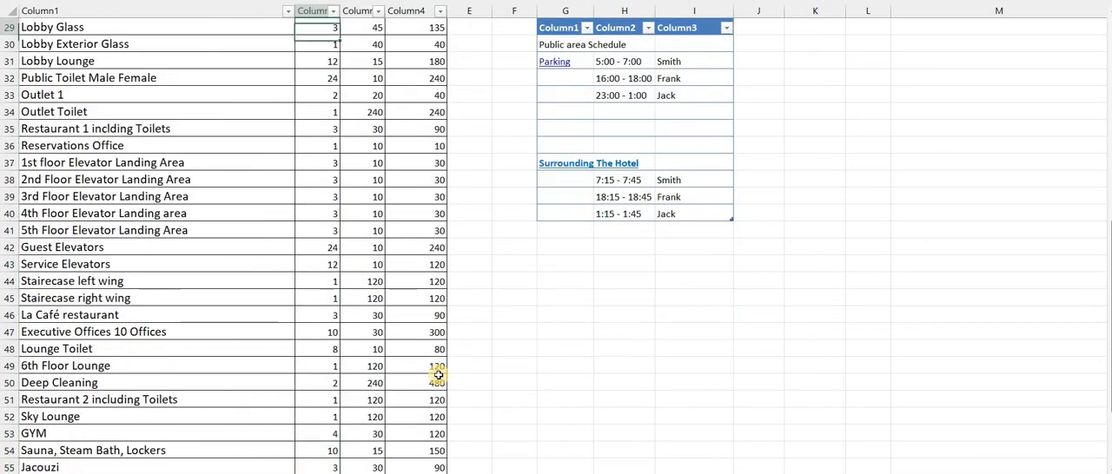
key(Up)
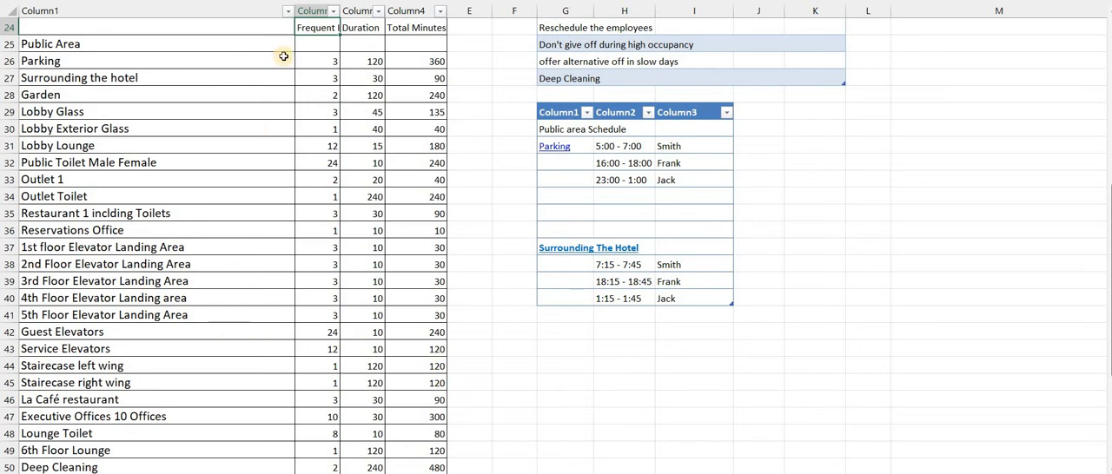
Clear the Parking frequency in B26 and undo the deletion
click(332, 62)
key(Delete)
key(ctrl+z)
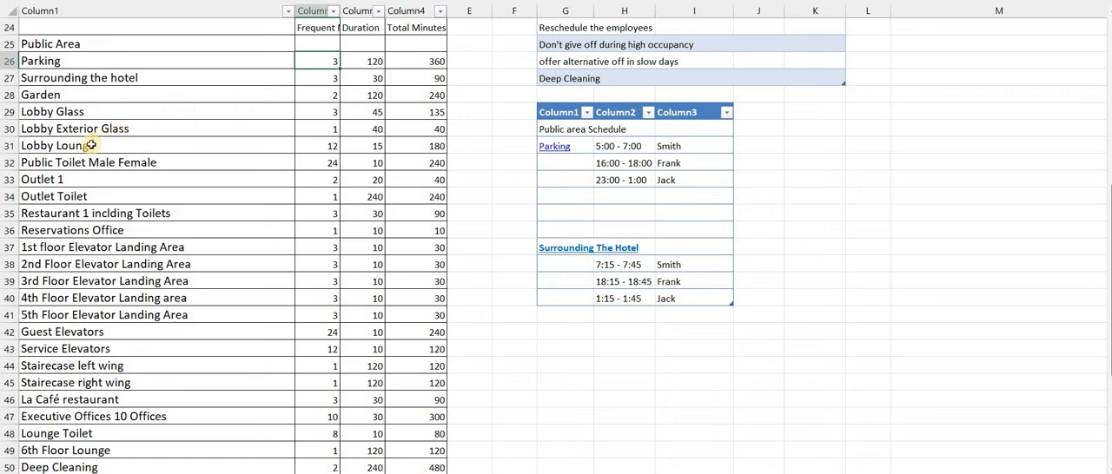
Review the areas listed in the cleaning plan from Restaurant 1 through the elevator landings and staircases to the sauna row
click(95, 213)
key(Down)
key(Down)
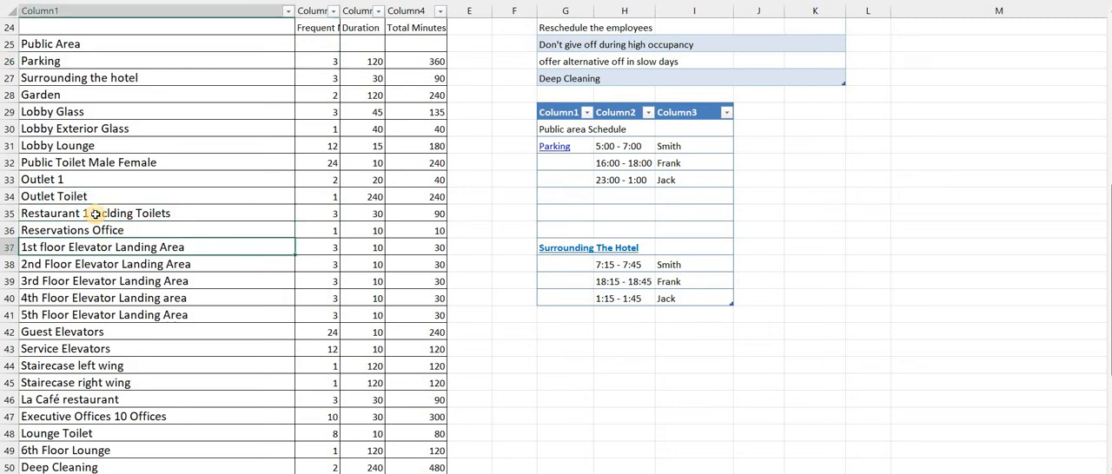
key(Down)
key(Down)
key(Down)
key(Down)
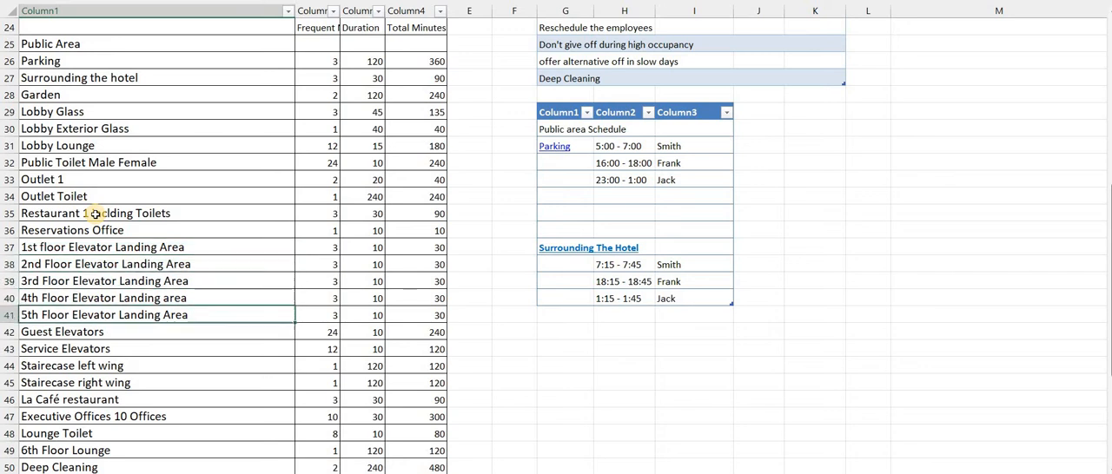
key(Down)
key(Down)
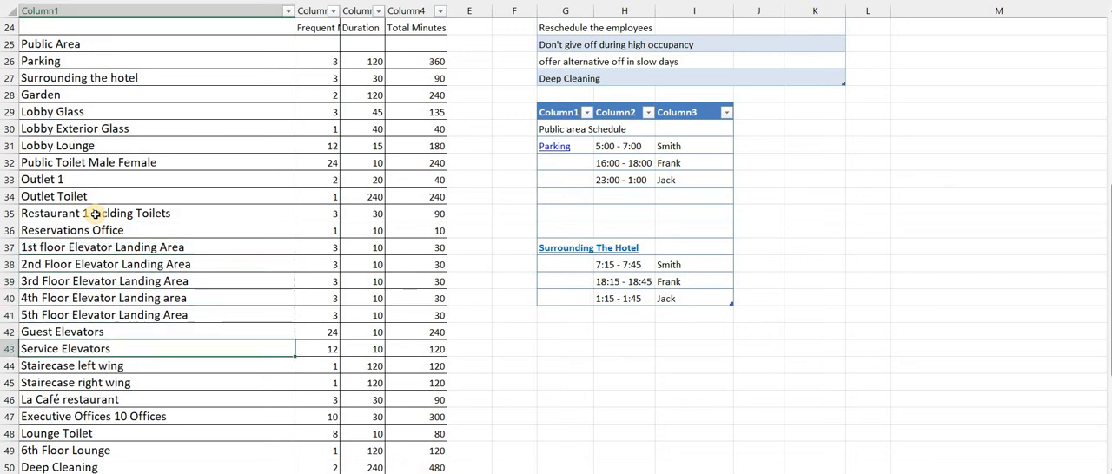
key(Down)
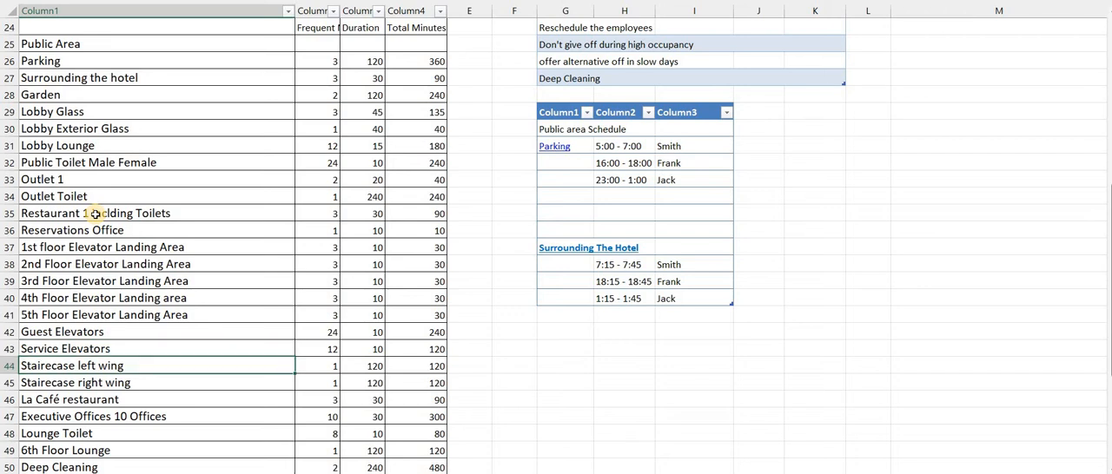
key(Down)
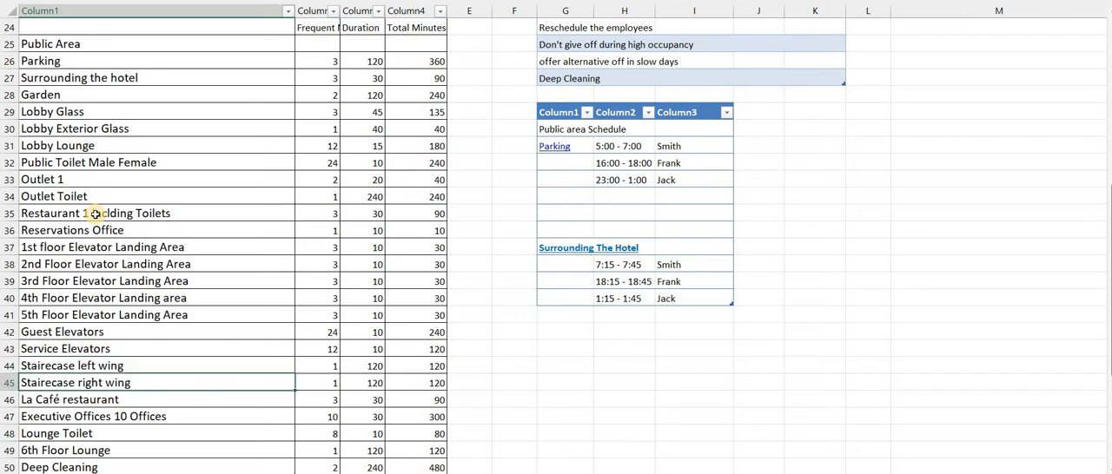
key(Down)
key(Down)
key(Down)
key(Down)
key(Down)
key(Down)
key(Down)
key(Down)
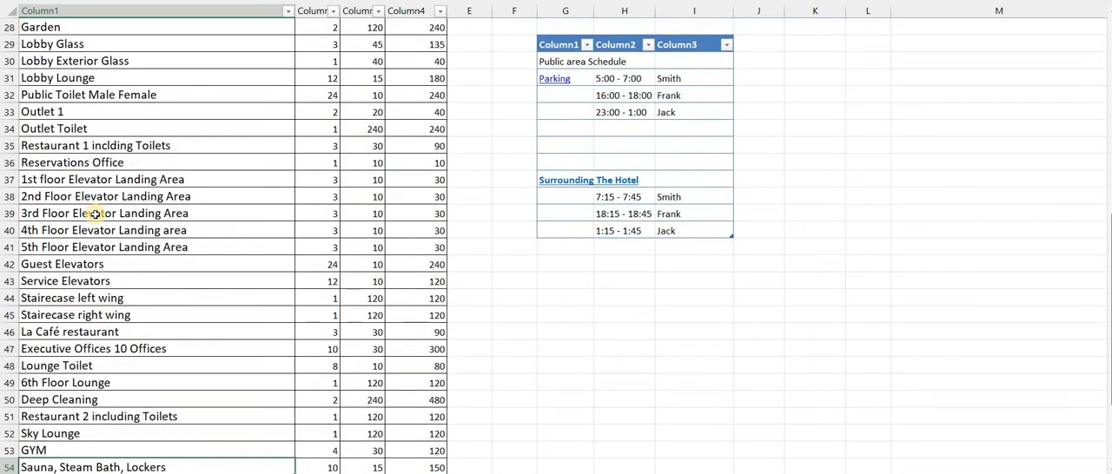
Examine the frequency, duration and total minutes planned for the Executive Offices in row 47
key(Up)
key(Up)
key(Up)
key(Up)
key(Up)
key(Up)
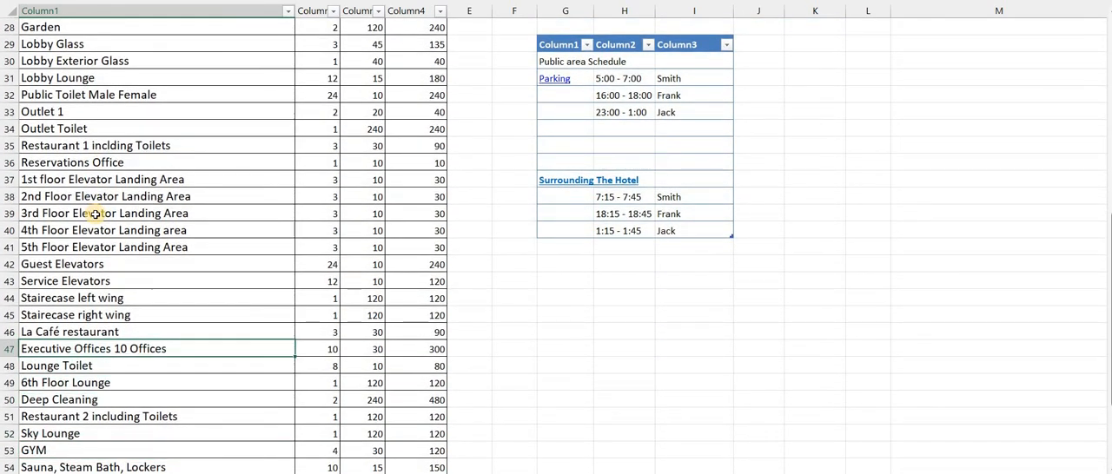
key(Right)
key(Right)
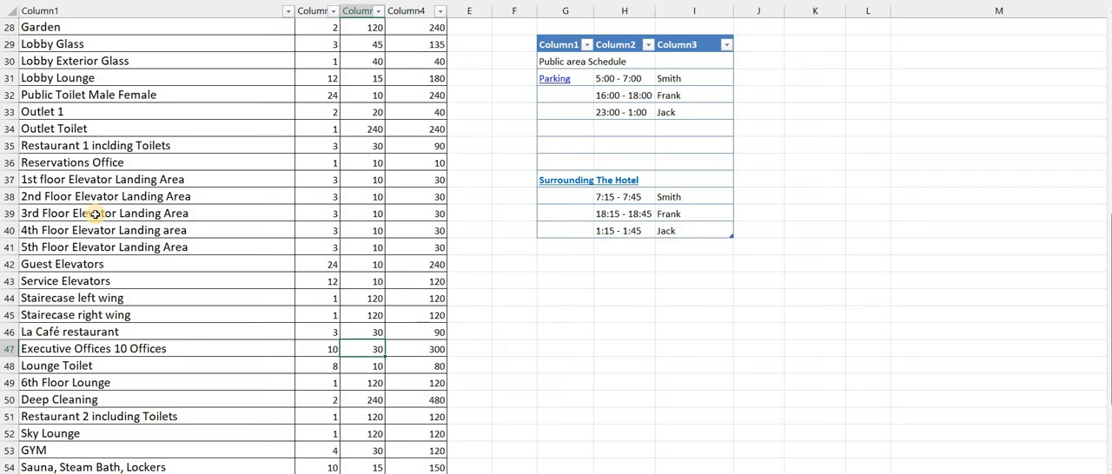
key(Right)
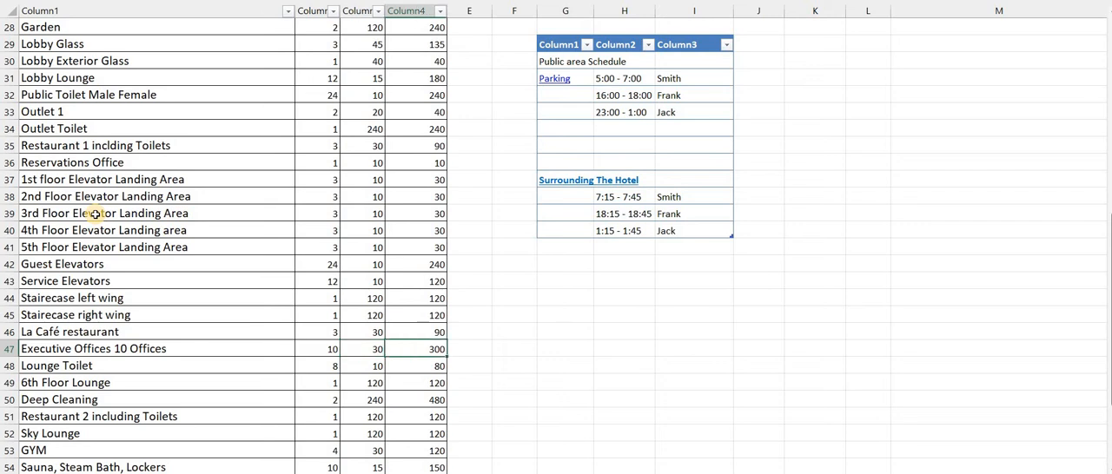
key(Left)
key(Left)
key(Left)
Check the 6th Floor Lounge row and examine the frequency, duration and total minutes for Deep Cleaning in row 50
key(Down)
key(Down)
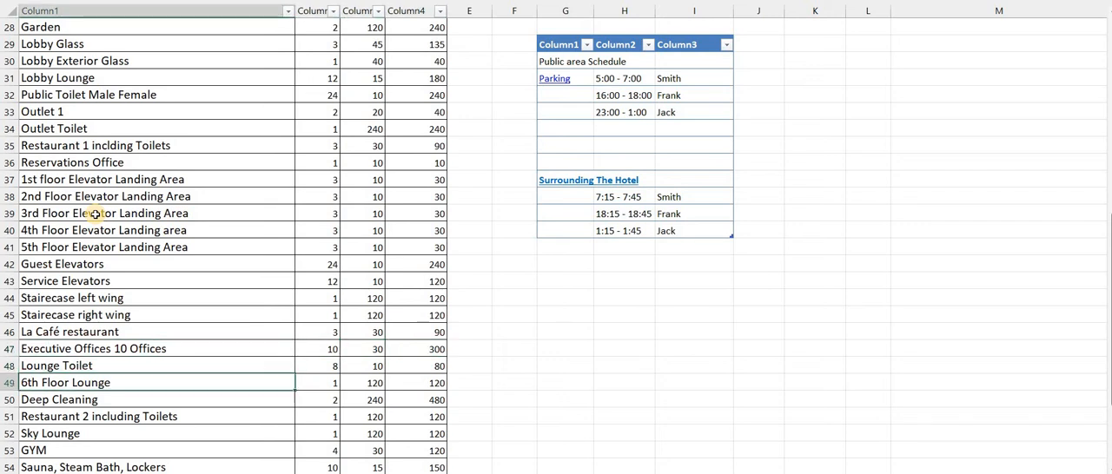
key(Down)
key(Up)
key(Down)
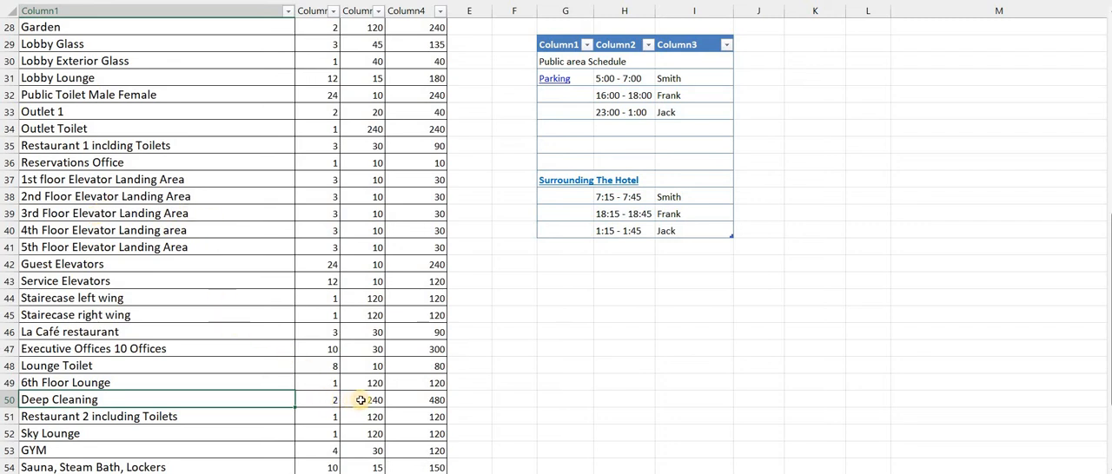
click(406, 402)
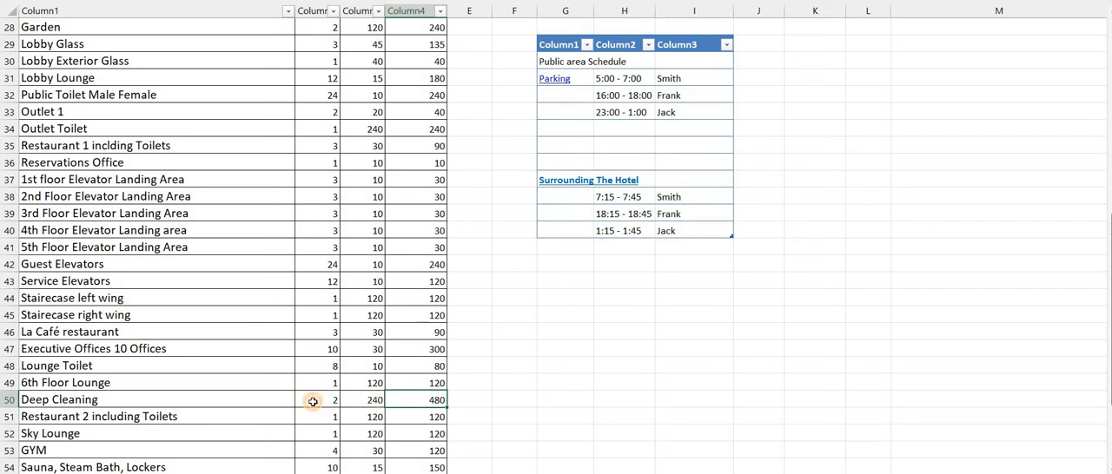
key(Left)
key(Left)
click(374, 399)
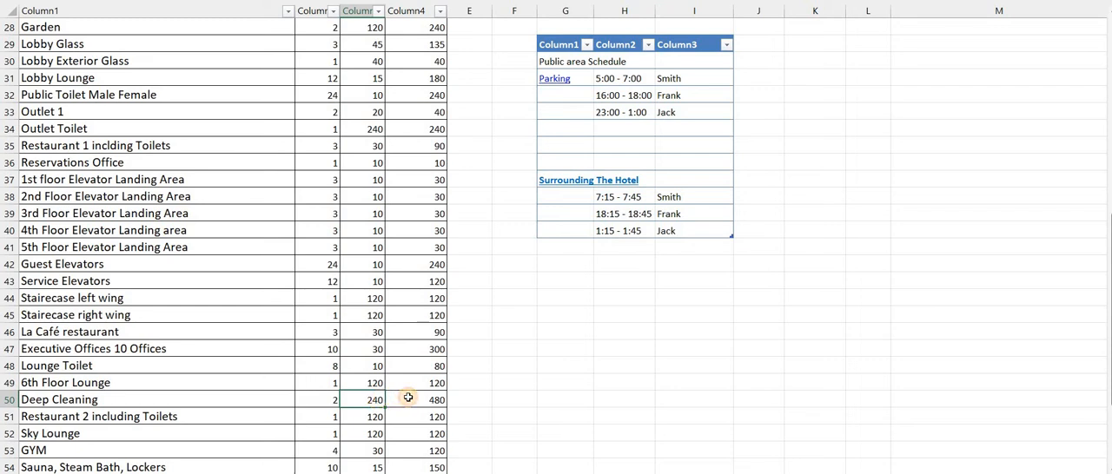
click(405, 399)
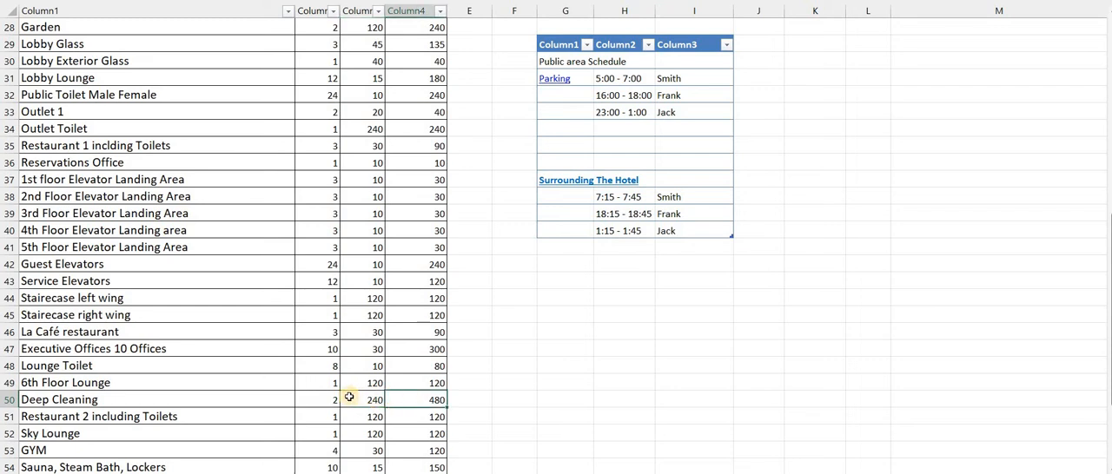
click(281, 401)
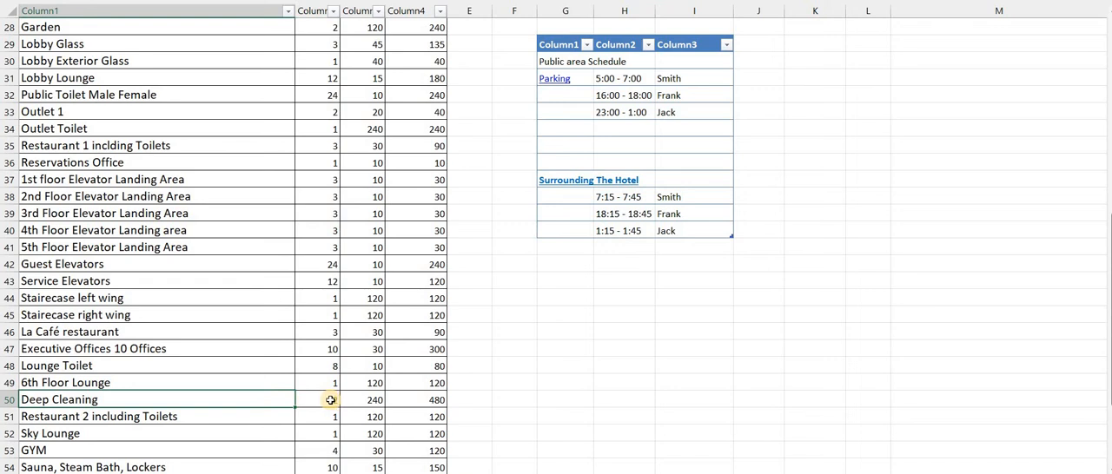
click(331, 399)
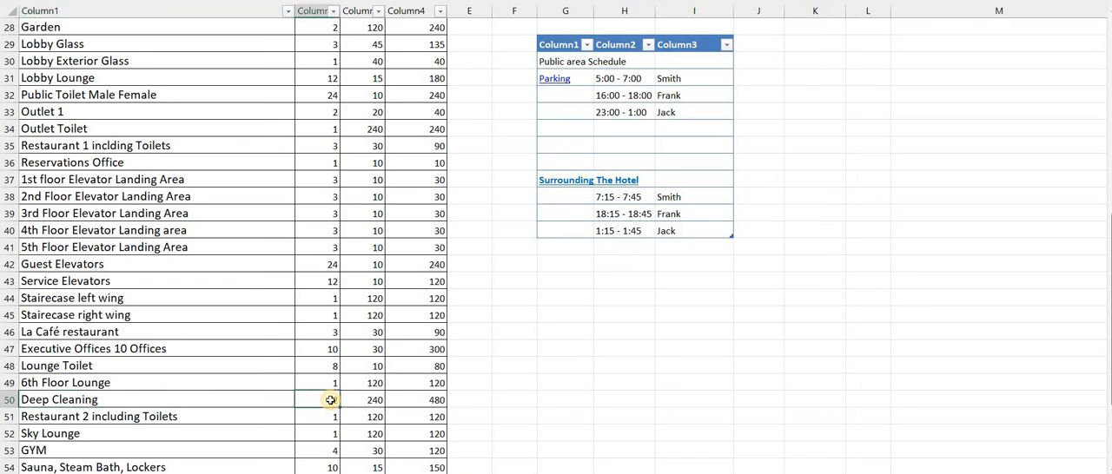
Clear the Swimming Pool frequency in B58 and undo the deletion
key(Down)
key(Down)
key(Down)
key(Down)
key(Down)
key(Down)
key(Down)
key(Down)
key(Down)
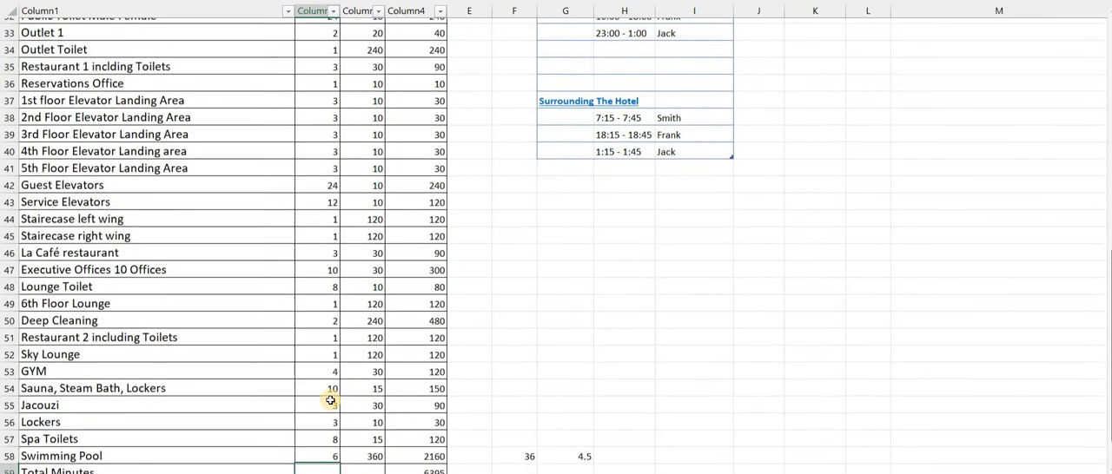
key(Down)
key(Down)
key(Down)
key(Down)
key(Down)
key(Down)
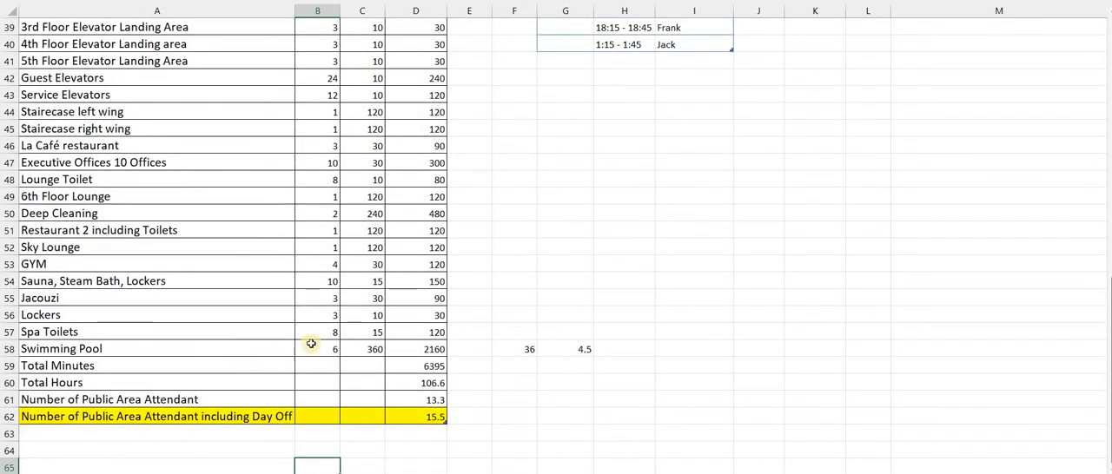
click(312, 347)
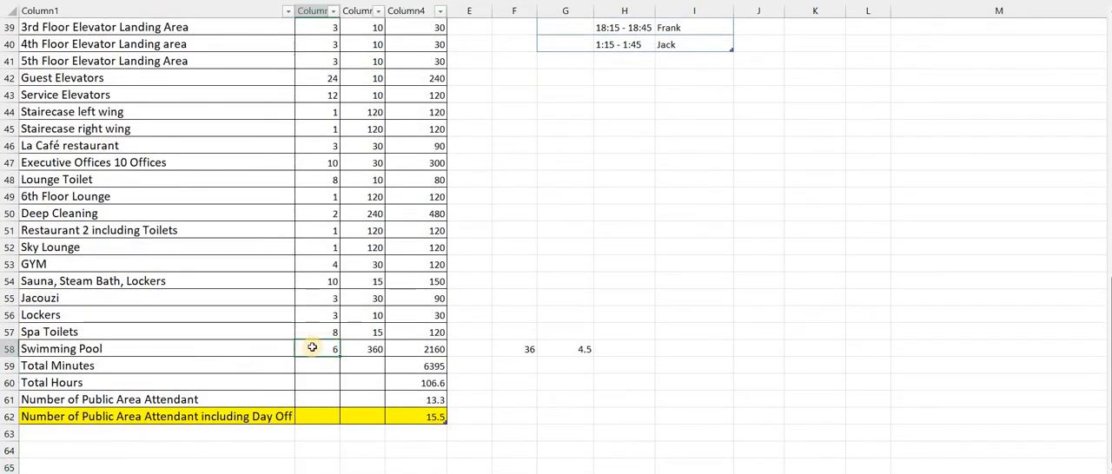
key(Delete)
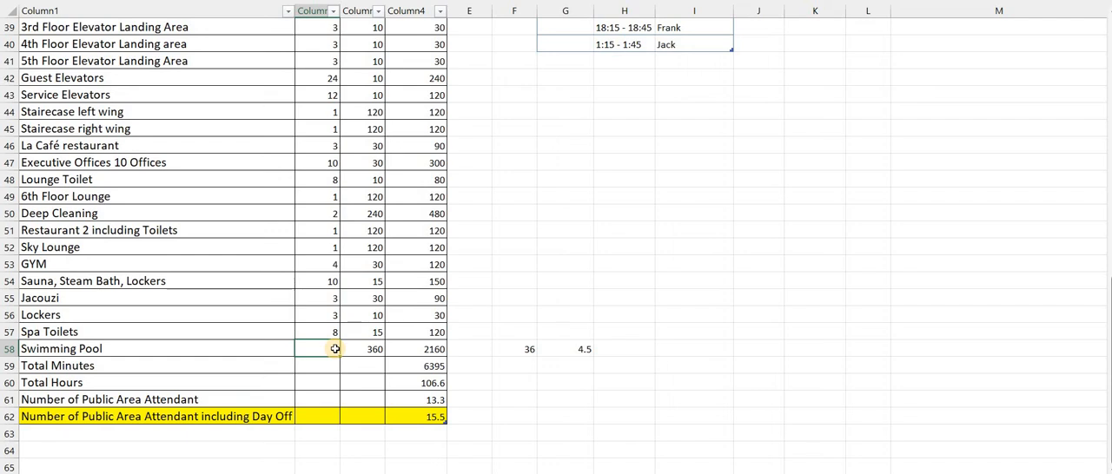
key(ctrl+z)
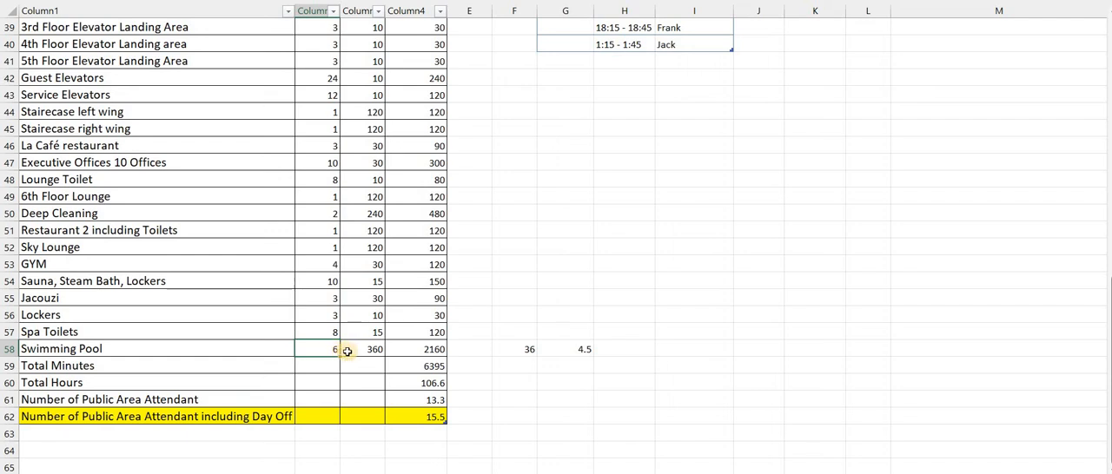
Examine the Swimming Pool minutes in D58 and the total minutes, total hours and public area attendant figures in D59 to D62
click(415, 348)
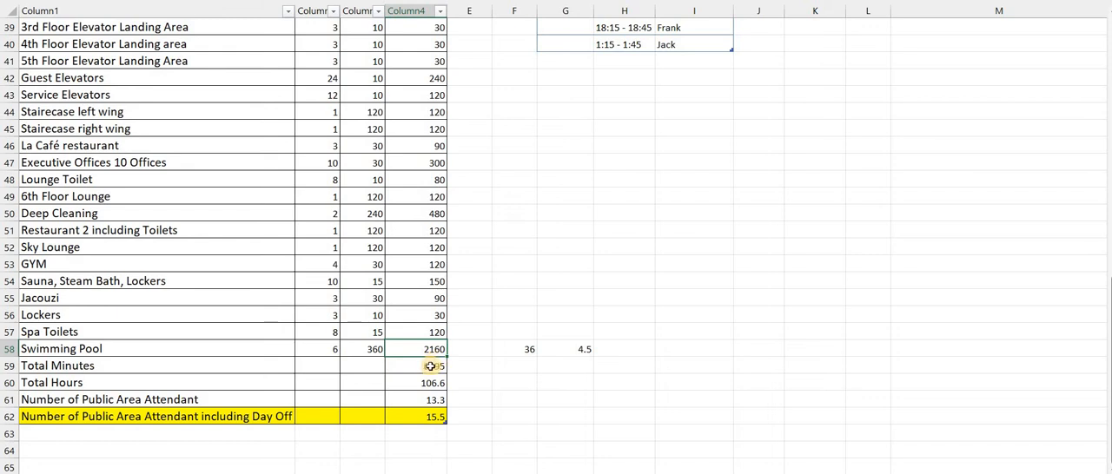
click(430, 365)
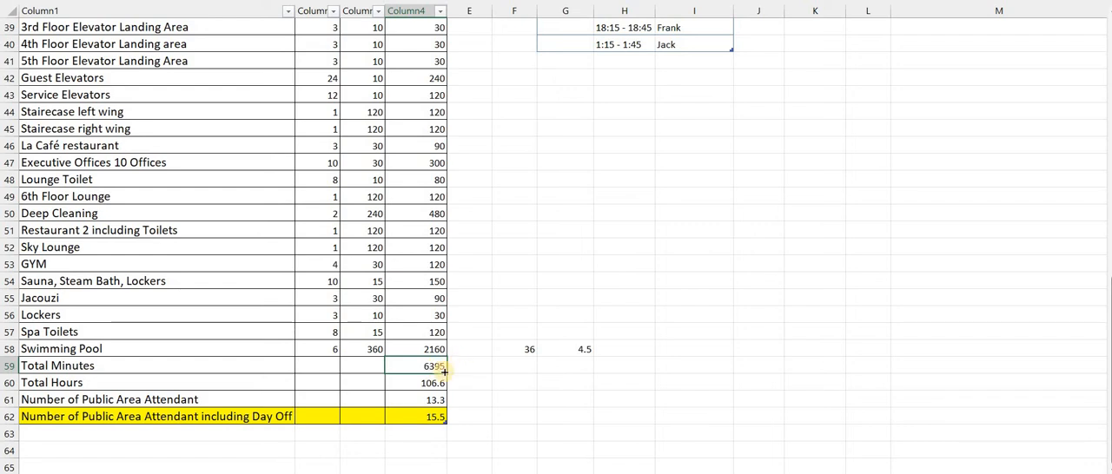
click(428, 380)
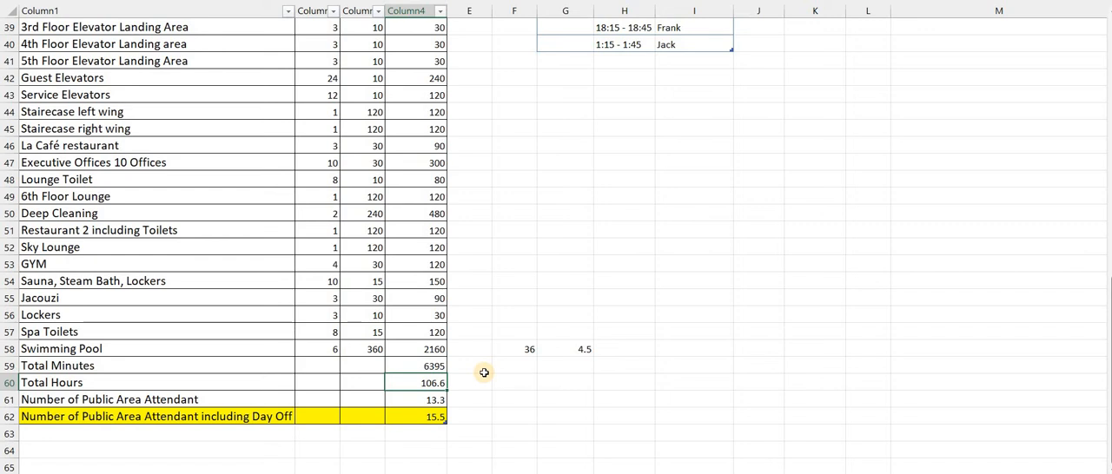
click(435, 399)
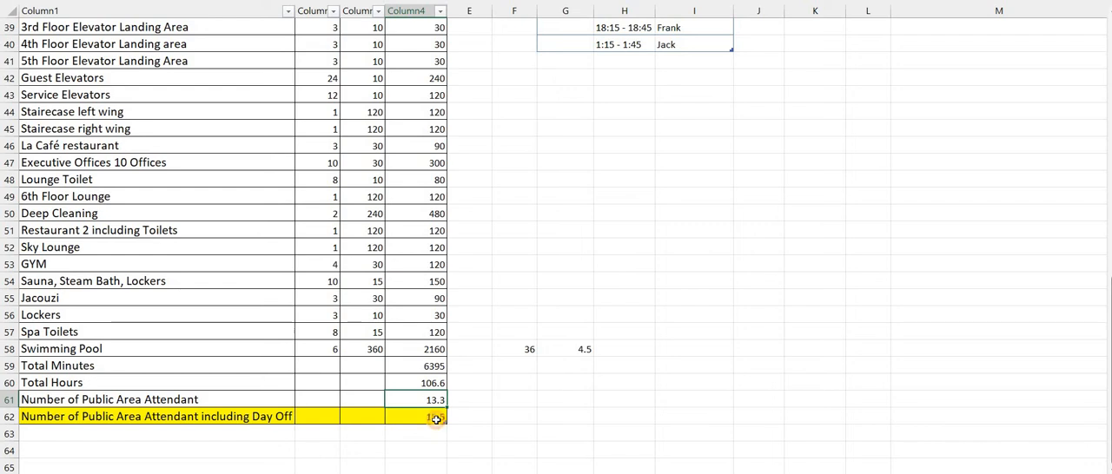
click(436, 420)
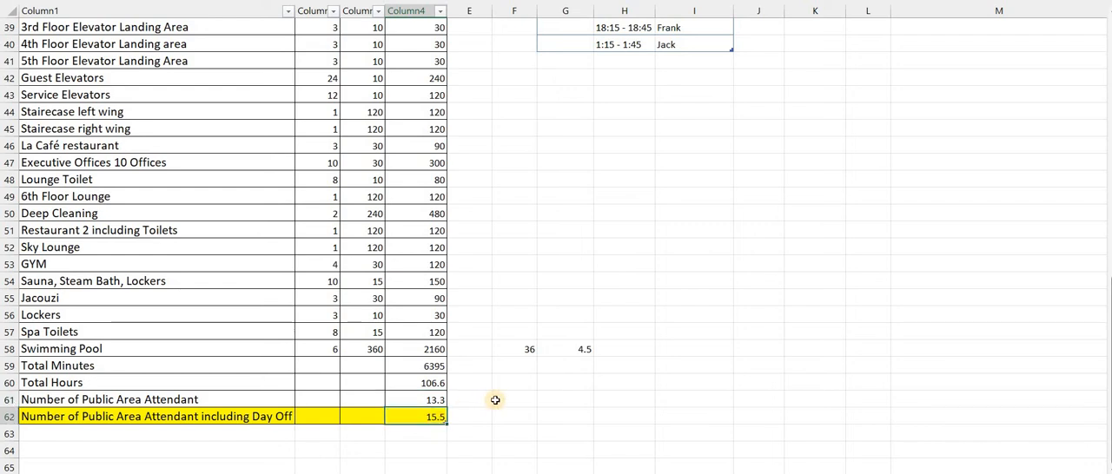
key(Up)
key(Up)
key(Up)
key(Up)
key(Up)
key(Up)
key(Up)
key(Up)
key(Up)
key(Up)
key(Up)
key(Up)
key(Up)
key(Up)
key(Up)
key(Up)
key(Up)
key(Up)
key(Up)
key(Up)
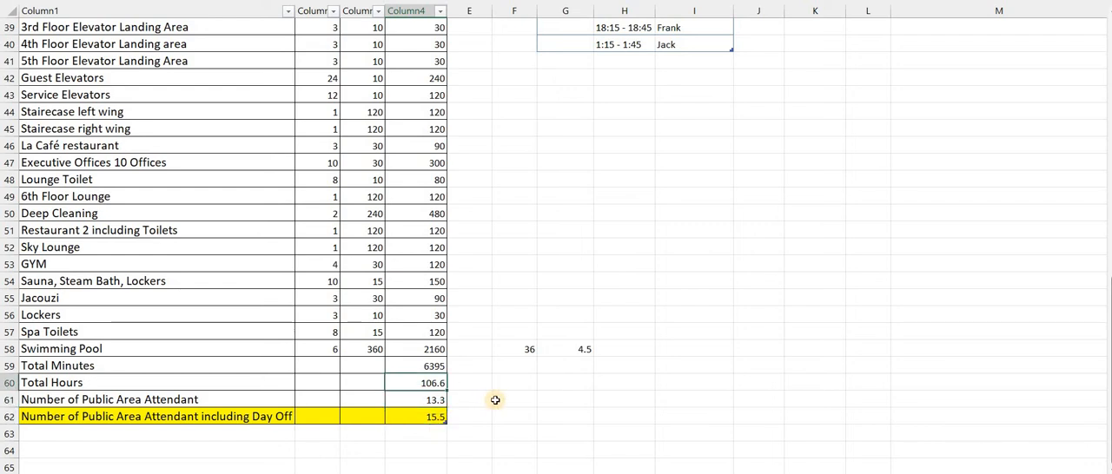
Return to the staffing forecast and check the Public Area and Outlets Attendant figure for 1-Aug in B17
key(Up)
key(Up)
key(Up)
key(Up)
key(Up)
key(Up)
key(Up)
key(Up)
key(Up)
key(Up)
key(Up)
key(Up)
key(Up)
key(Up)
key(Up)
key(Up)
key(Up)
key(Up)
key(Up)
key(Up)
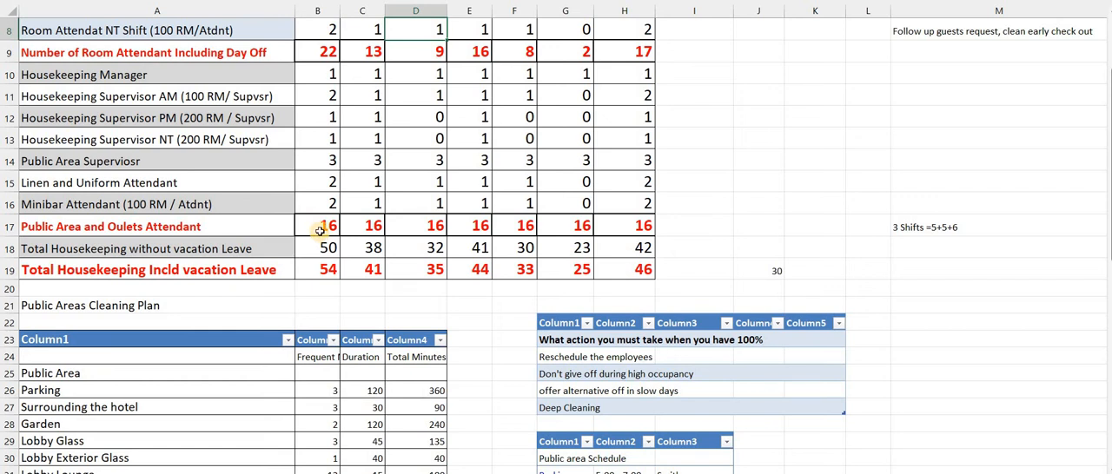
click(320, 233)
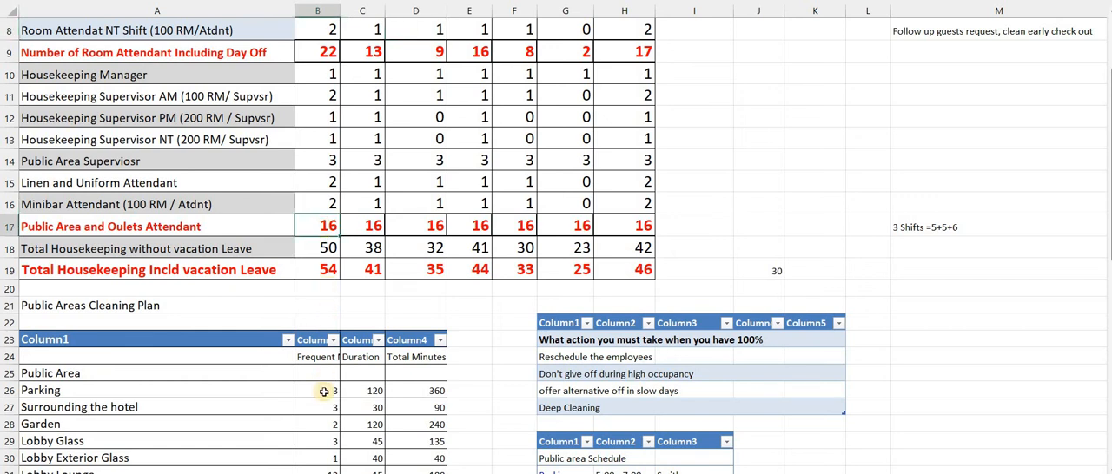
Clear the cleaning frequencies from Parking to Lobby Exterior Glass in B26:B30 and undo the deletion
click(324, 392)
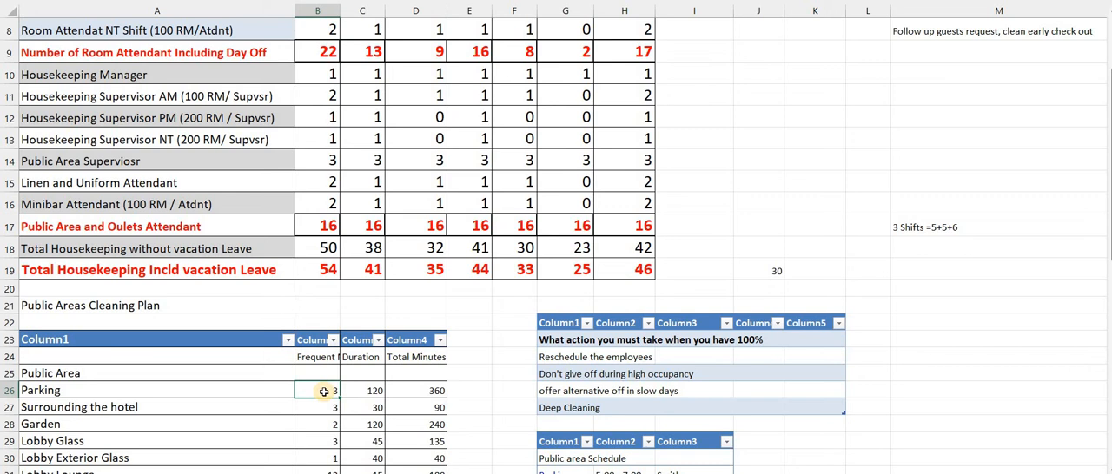
key(shift+Down)
key(shift+Down)
key(shift+Down)
key(shift+Down)
key(ctrl+c)
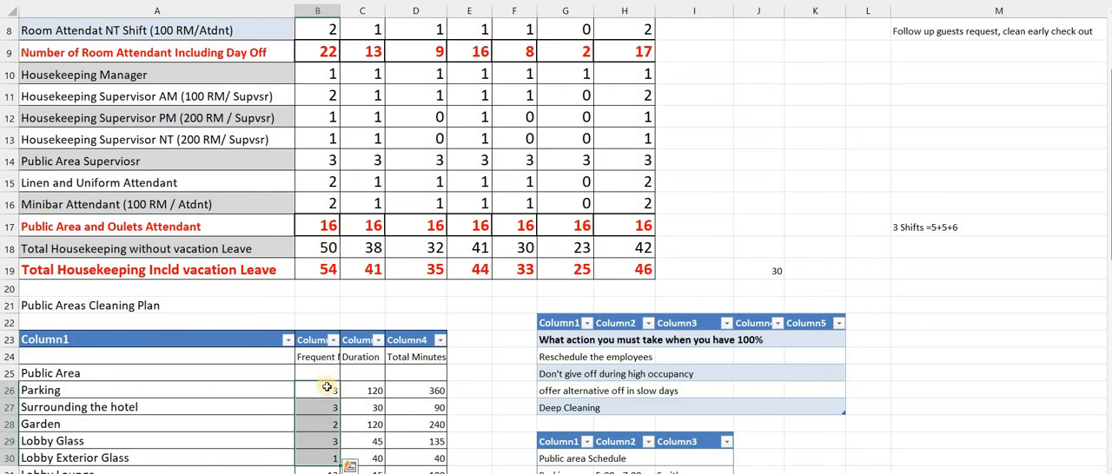
key(Delete)
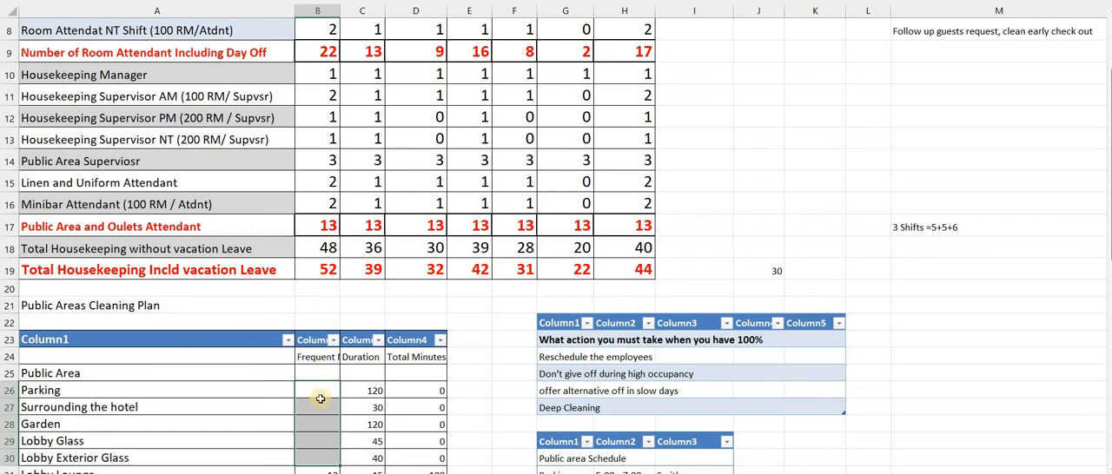
click(320, 396)
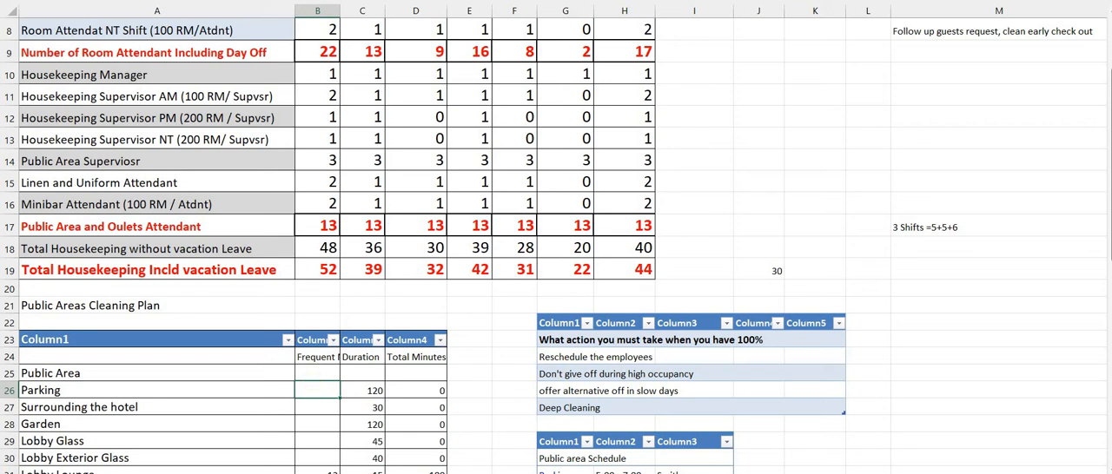
key(alt)
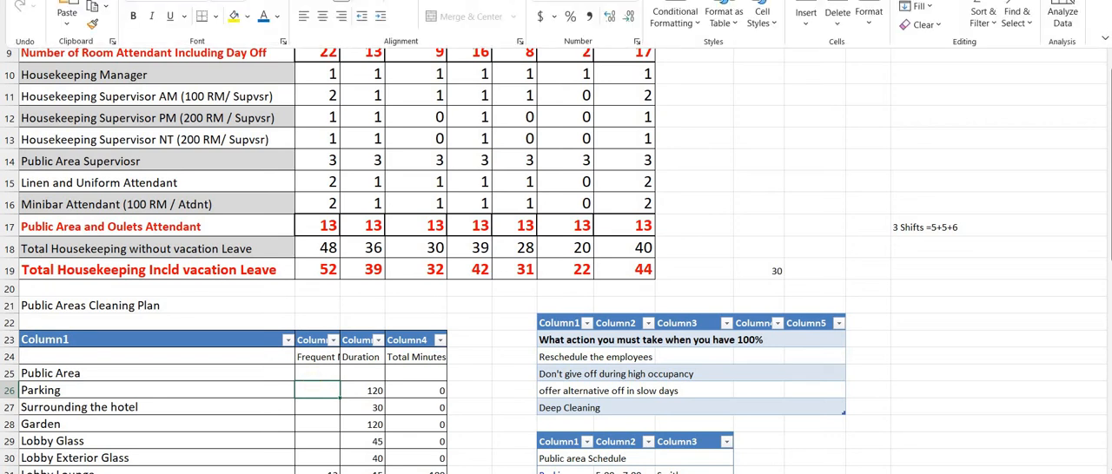
key(ctrl+v)
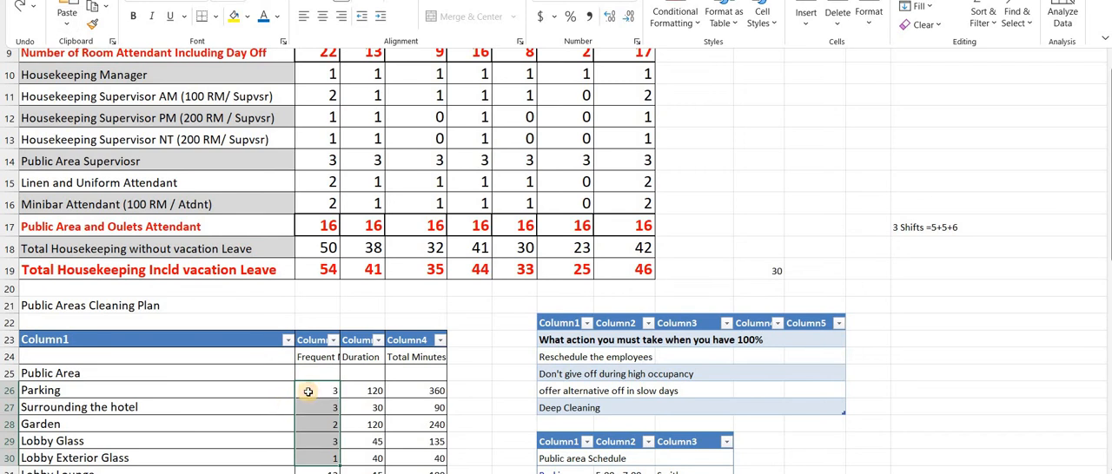
click(309, 392)
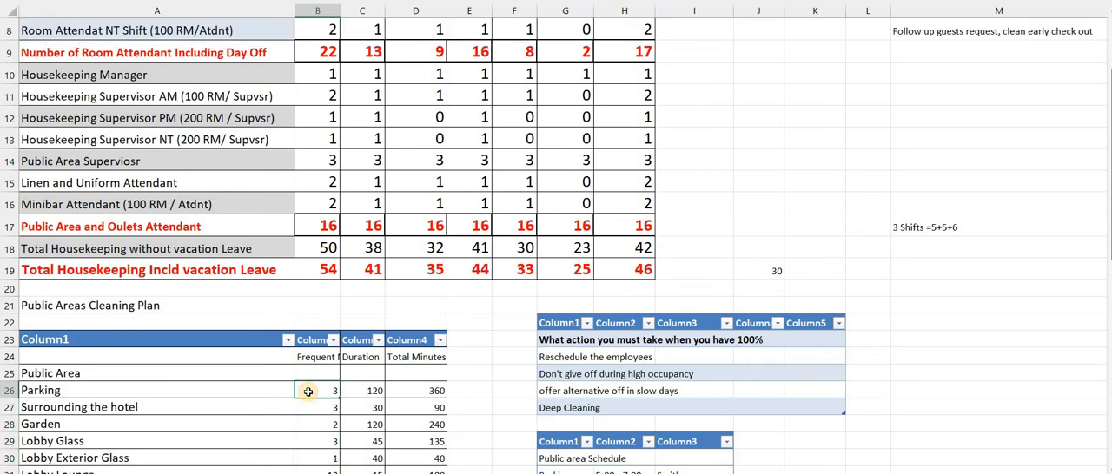
Examine the frequency, duration and total minutes planned for Parking in row 26
key(Right)
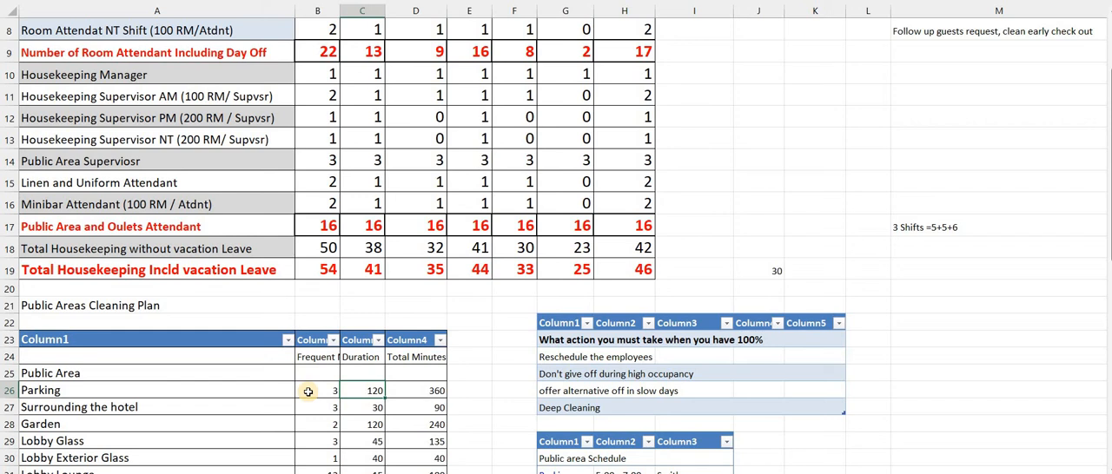
key(Left)
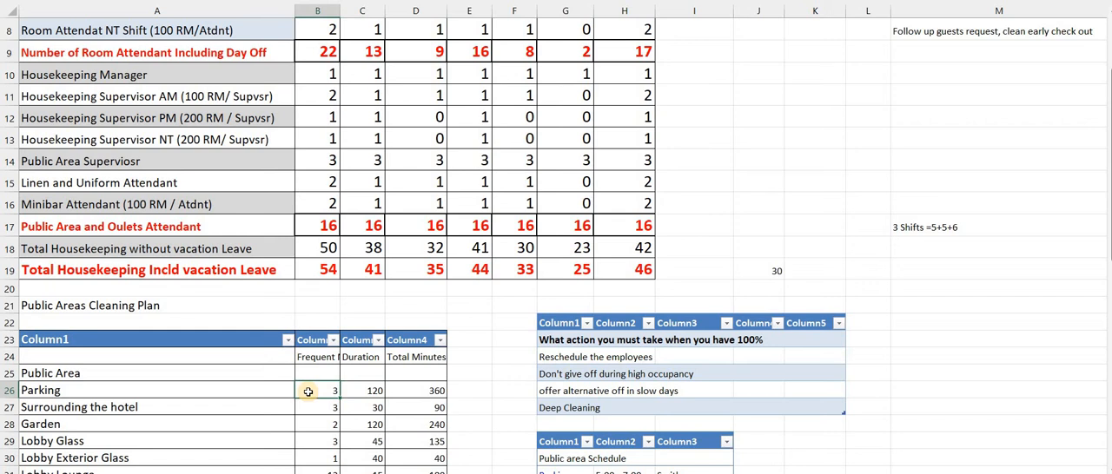
key(Right)
key(Right)
key(Right)
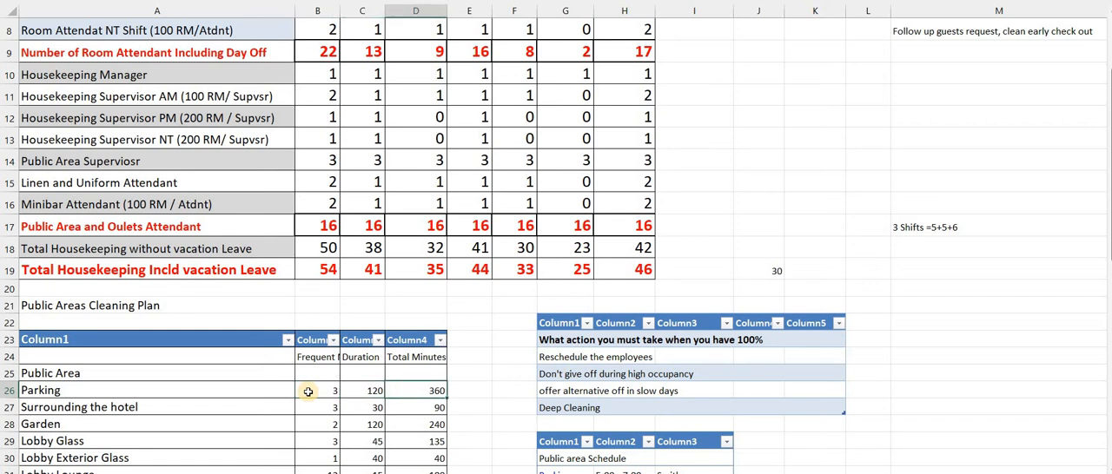
Review the cleaning plan beside the public area schedule of shift times for Parking and Surrounding The Hotel
key(Down)
key(Down)
key(Down)
key(Down)
key(Down)
key(Down)
key(Down)
key(Down)
key(Down)
key(Down)
key(Down)
key(Down)
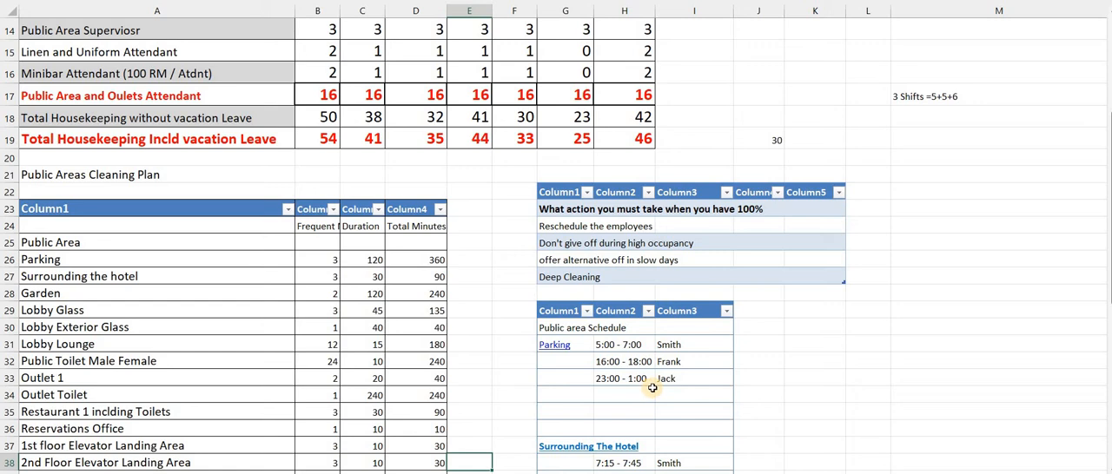
scroll(652, 388, down, 10)
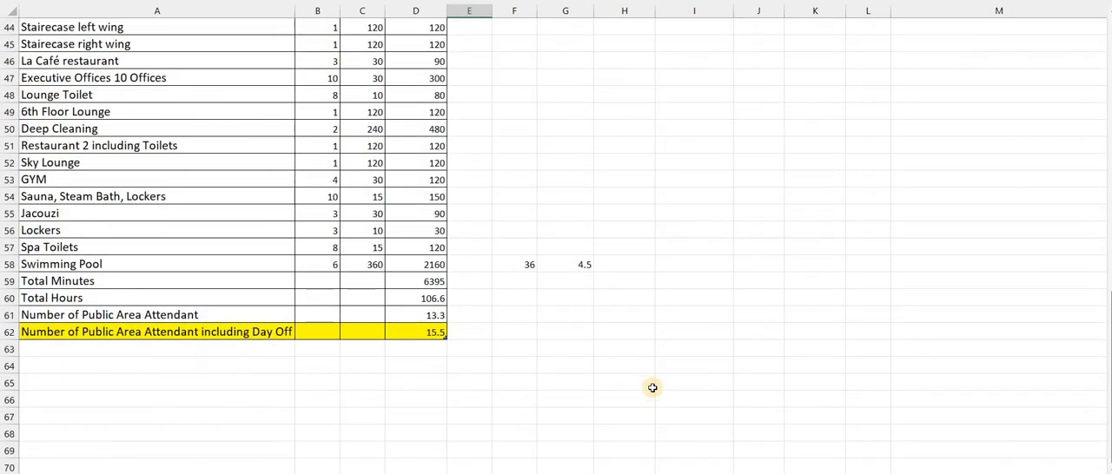
scroll(652, 389, up, 10)
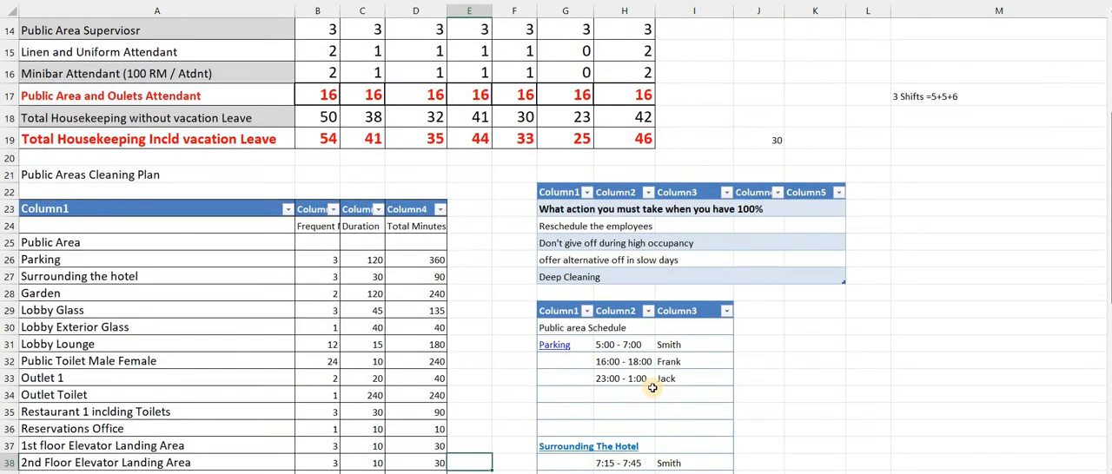
scroll(653, 389, down, 3)
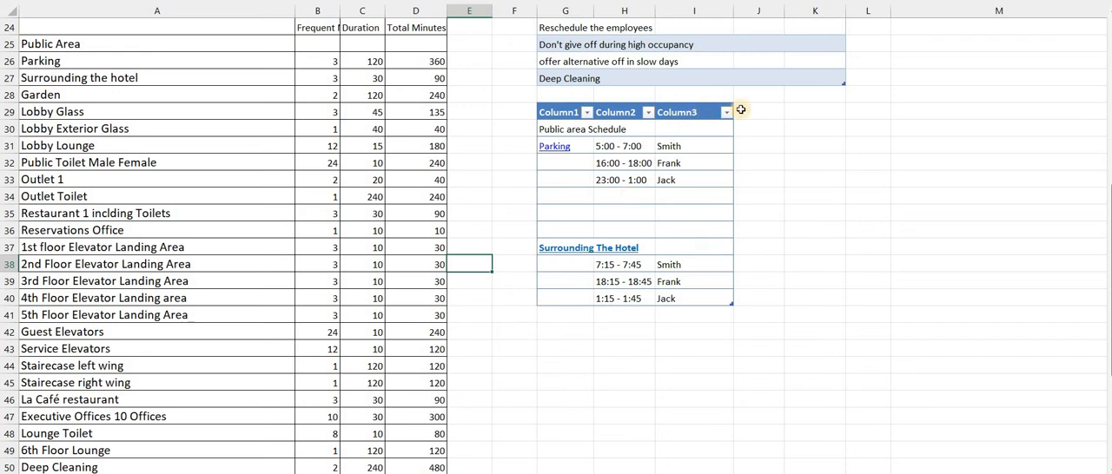
scroll(774, 116, up, 8)
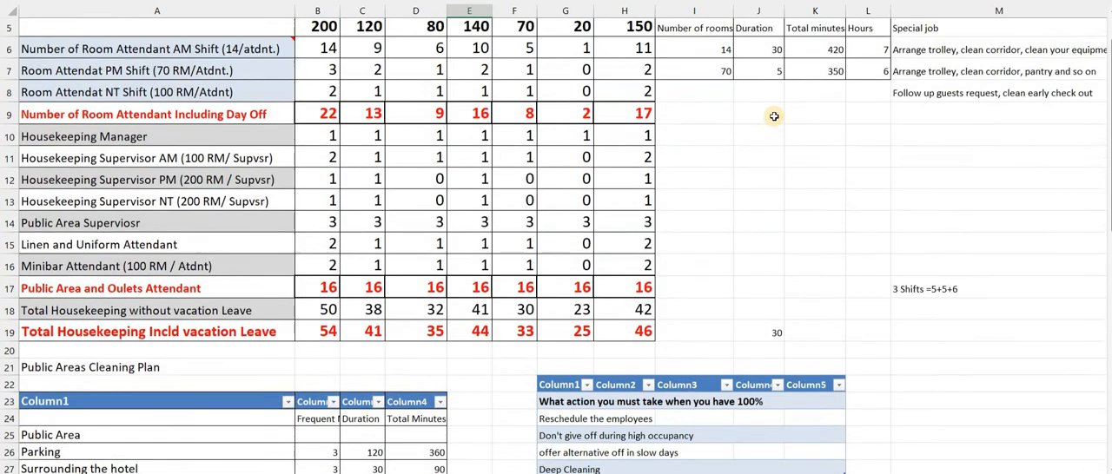
scroll(774, 115, down, 3)
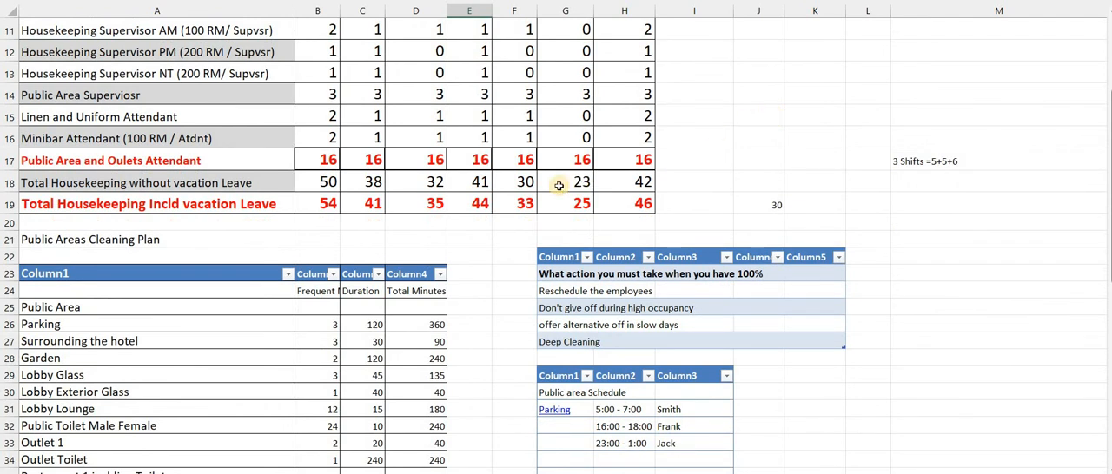
Read the list of actions to take at 100% occupancy, from rescheduling employees to offering alternative days off
click(560, 287)
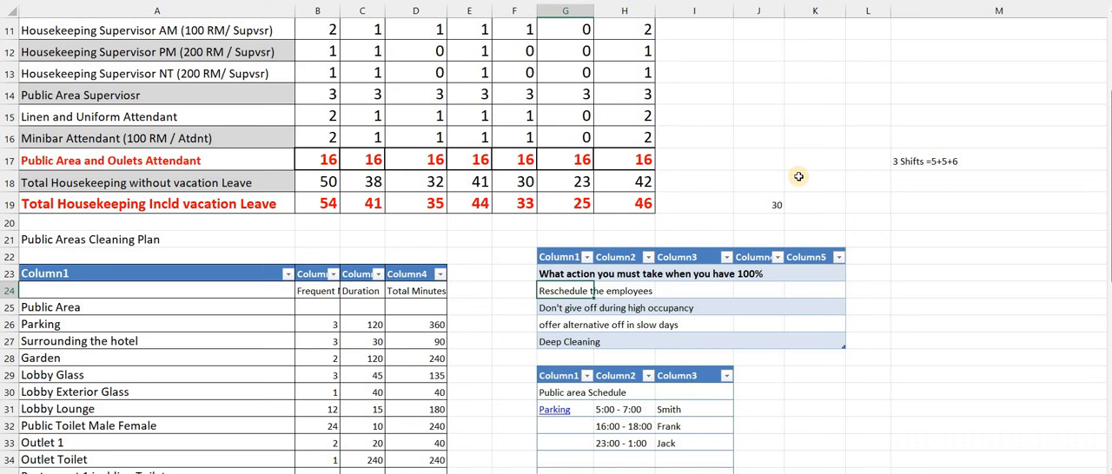
key(Down)
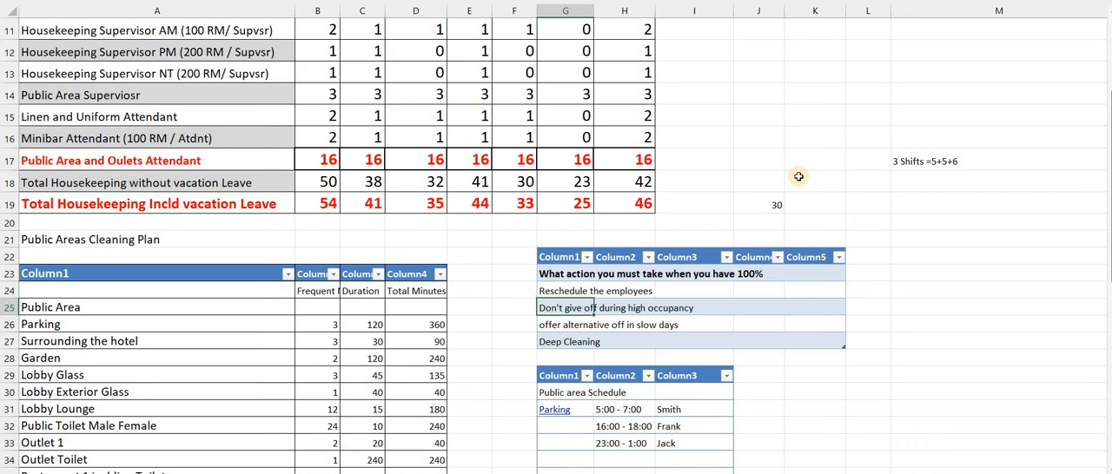
key(Down)
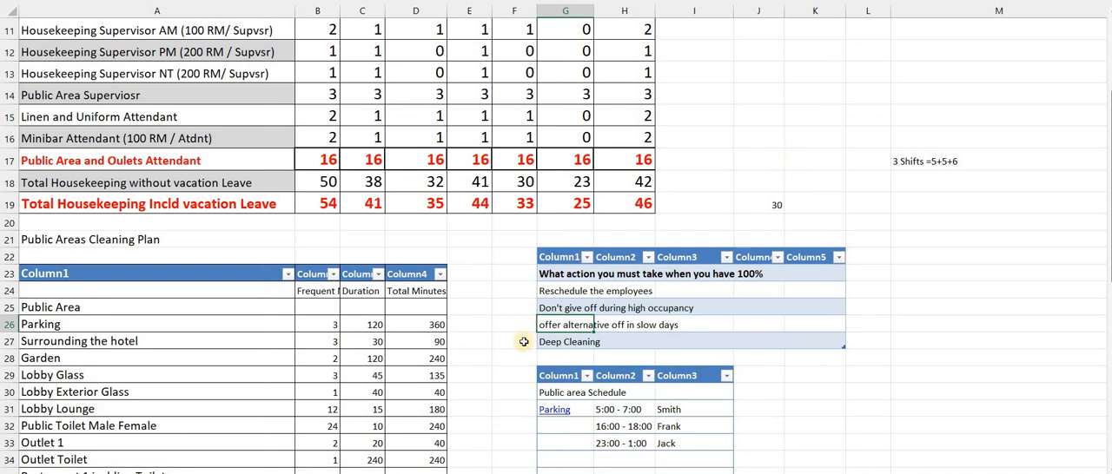
click(494, 298)
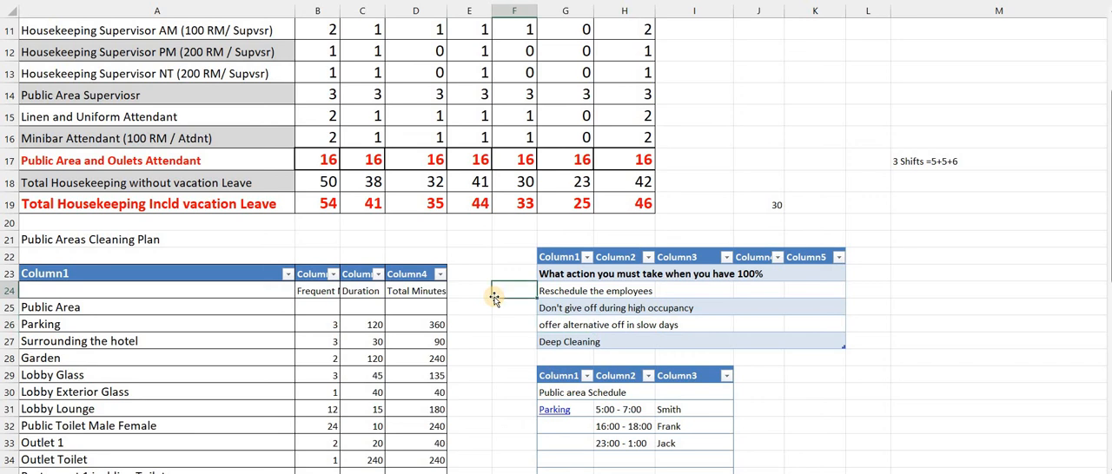
Go back to the top of the forecast and examine the 6-Aug occupancy and AM shift room attendant figures
key(Up)
key(Up)
key(Up)
key(Up)
key(Up)
key(Up)
key(Up)
key(Up)
key(Up)
key(Up)
key(Up)
key(Up)
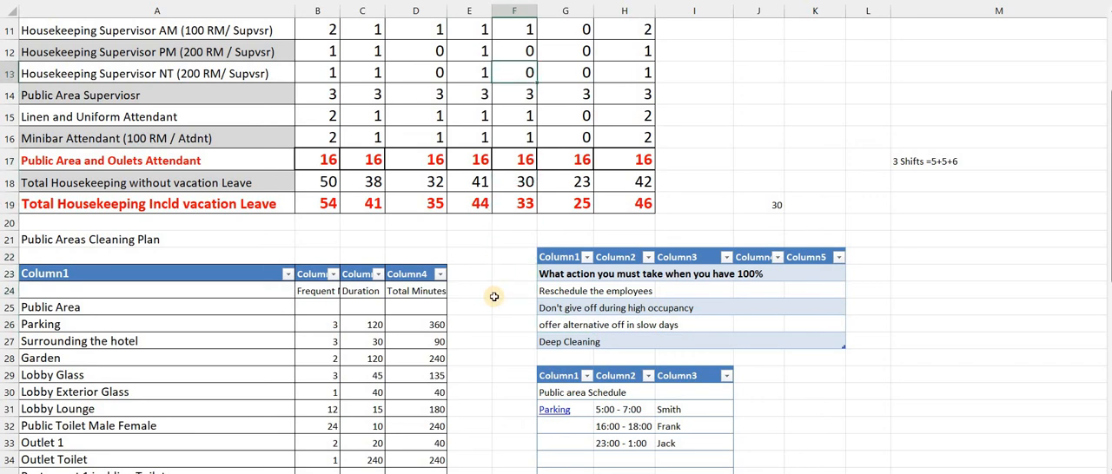
key(Up)
key(Up)
key(Up)
key(Up)
key(Up)
key(Up)
key(Up)
key(Up)
key(Up)
key(Up)
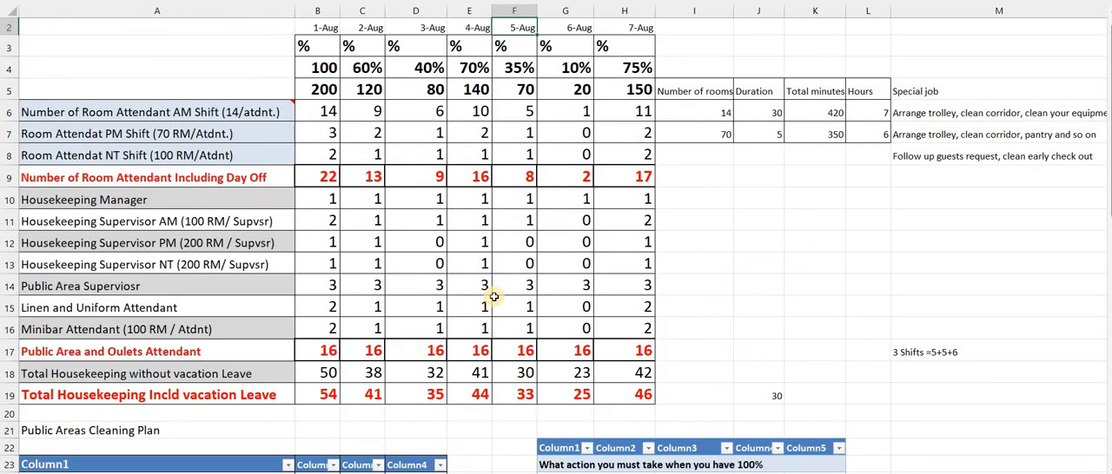
key(Down)
key(Down)
key(Down)
key(Right)
key(Down)
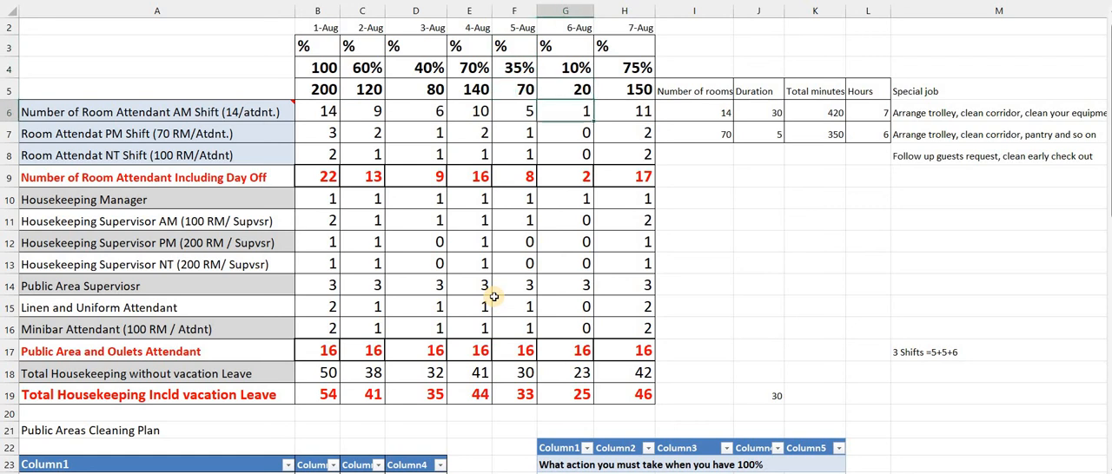
Compare the Public Area Supervisor figures for 5-Aug and 6-Aug in F14 and G14
key(Down)
key(Down)
key(Down)
key(Down)
key(Down)
key(Down)
key(Down)
key(Down)
key(Down)
key(Down)
key(Down)
key(Down)
key(Up)
key(Up)
key(Up)
key(Up)
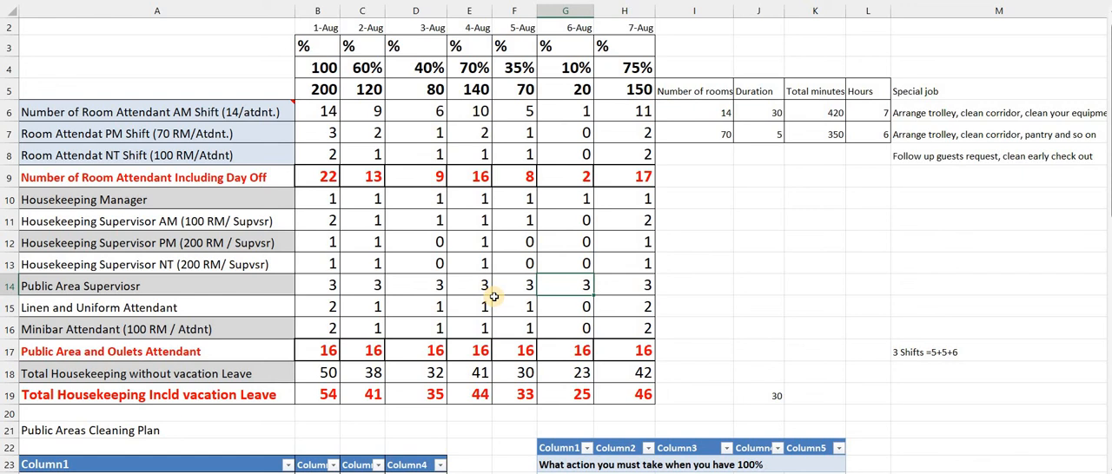
key(Left)
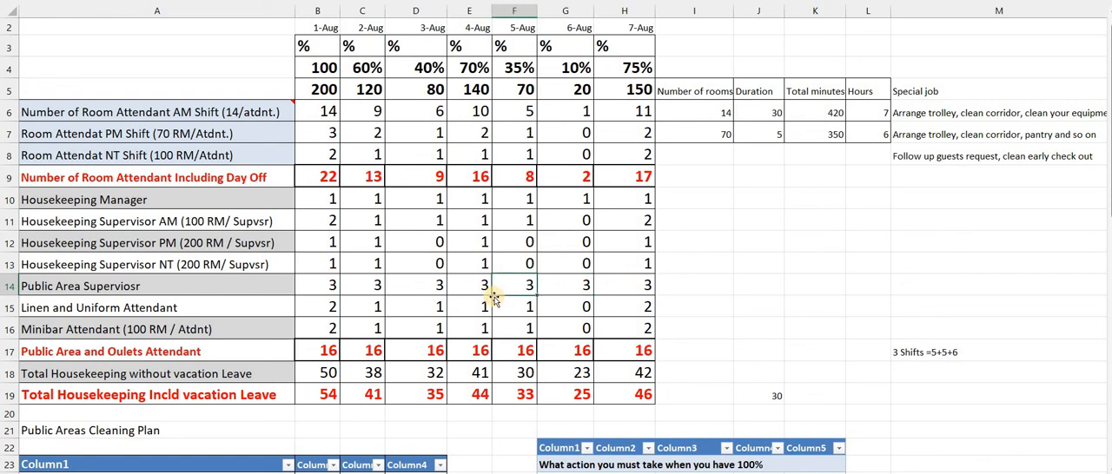
key(Right)
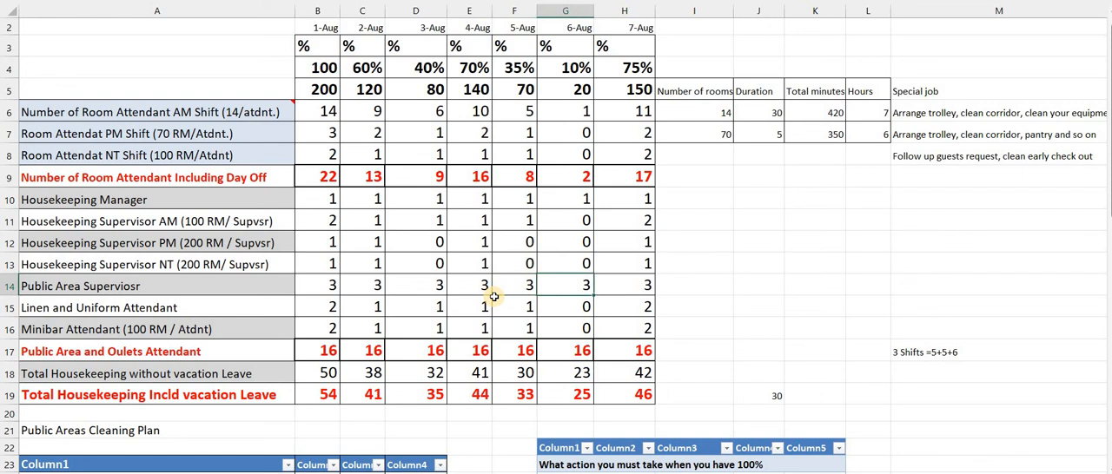
key(Left)
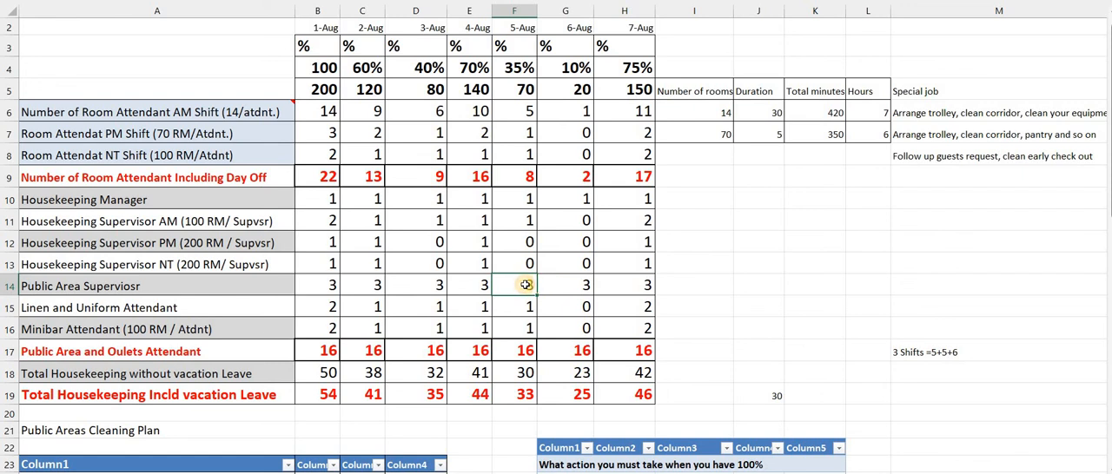
key(Right)
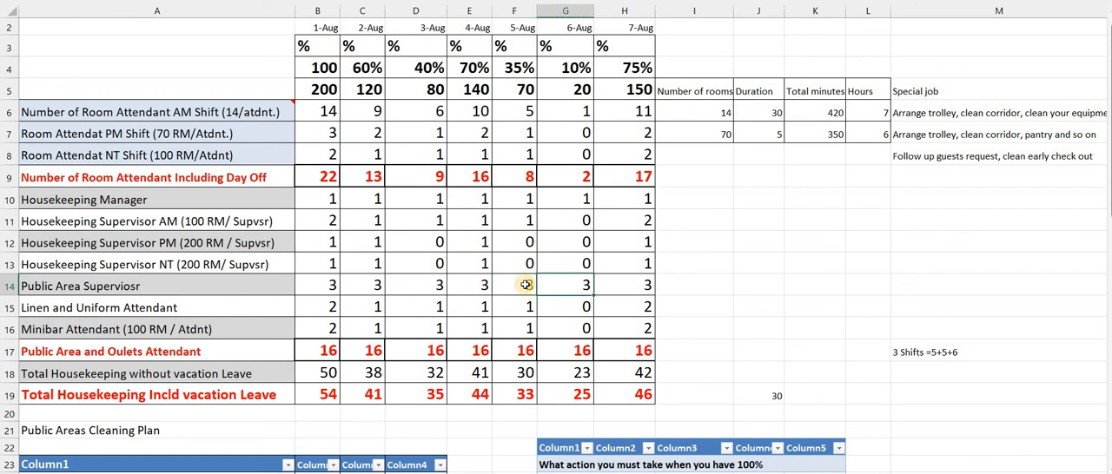
key(Left)
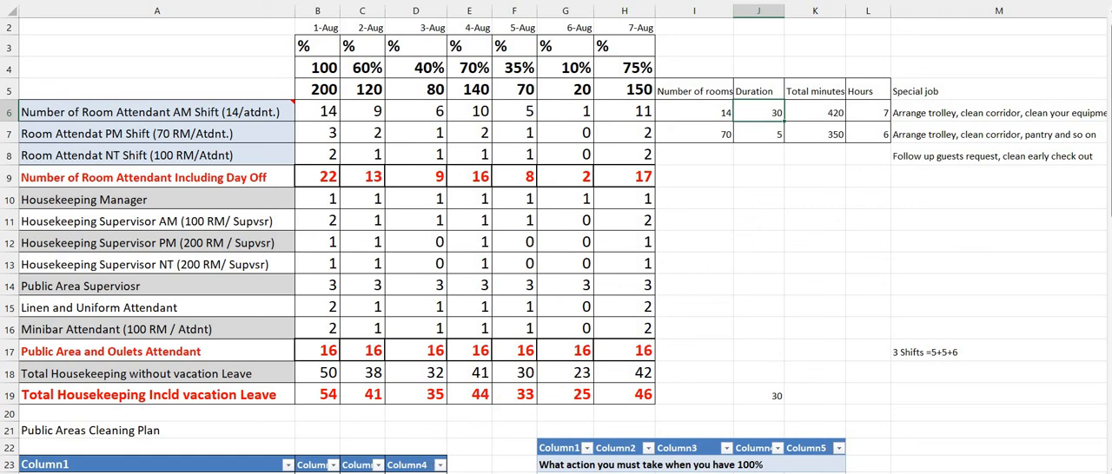
Switch to the Hotellux website in the browser and open its Who We Are page
mouse_move(415, 472)
click(416, 447)
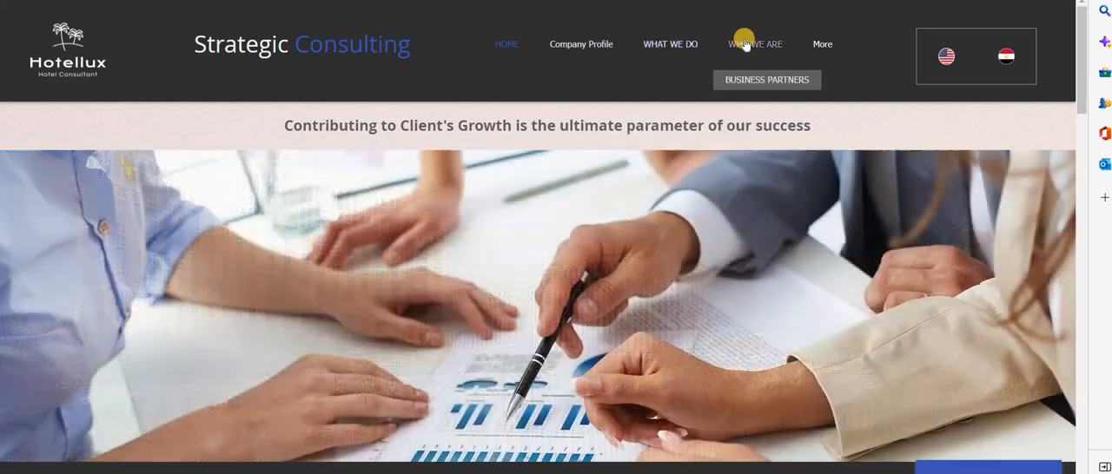
click(744, 44)
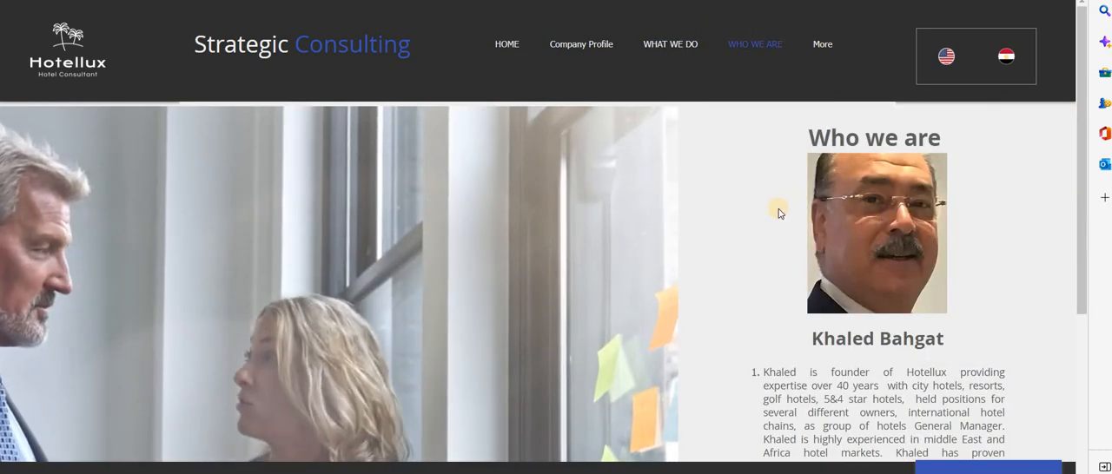
Return to the Hotellux home page and view its business partner, core services and contact sections
click(505, 44)
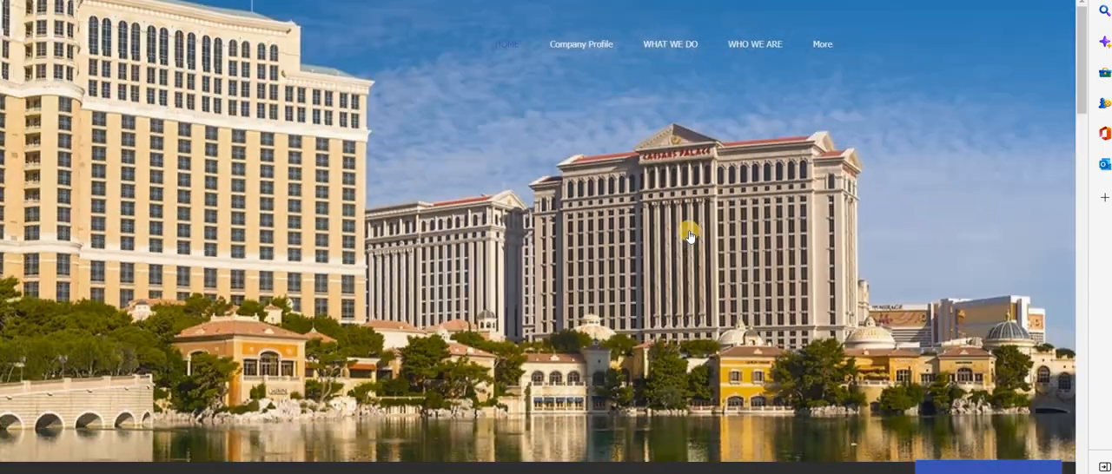
scroll(688, 234, down, 3)
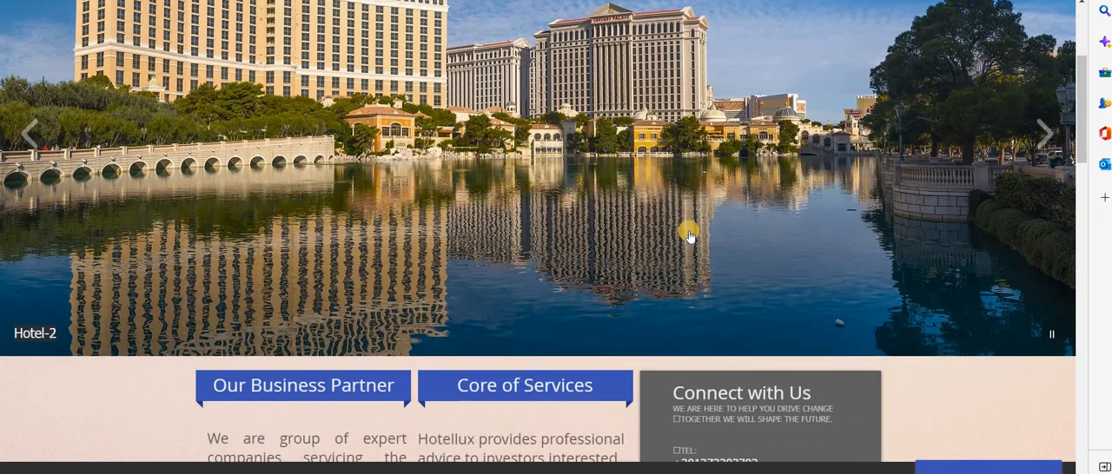
scroll(689, 228, down, 2)
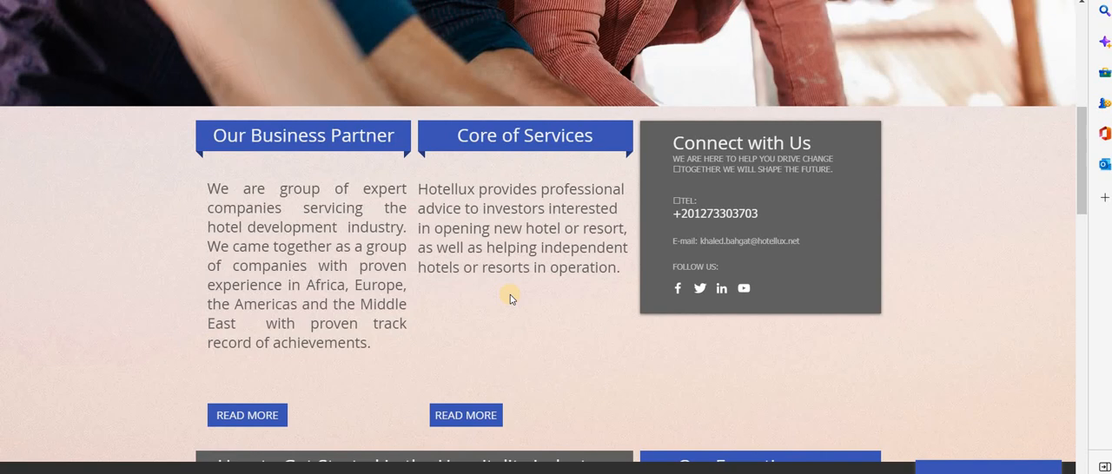
scroll(510, 296, up, 4)
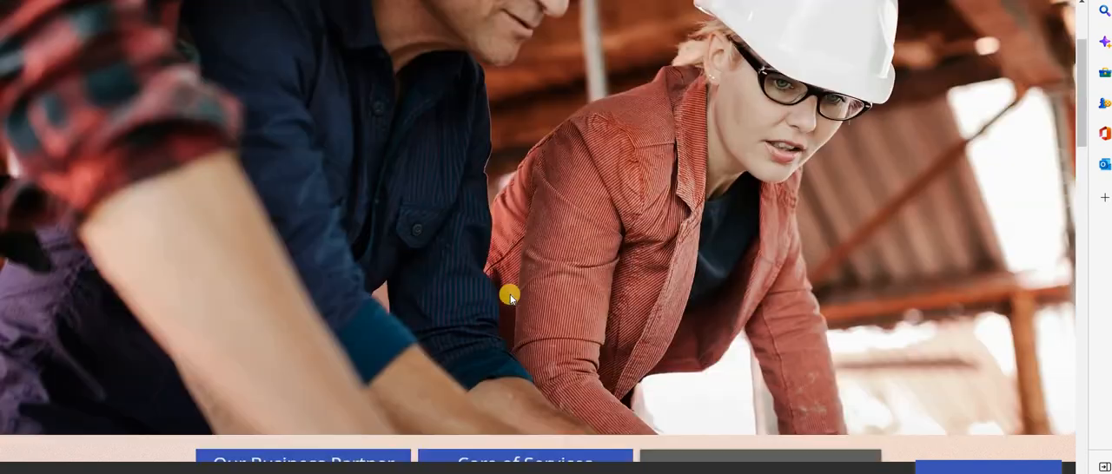
scroll(510, 299, up, 1)
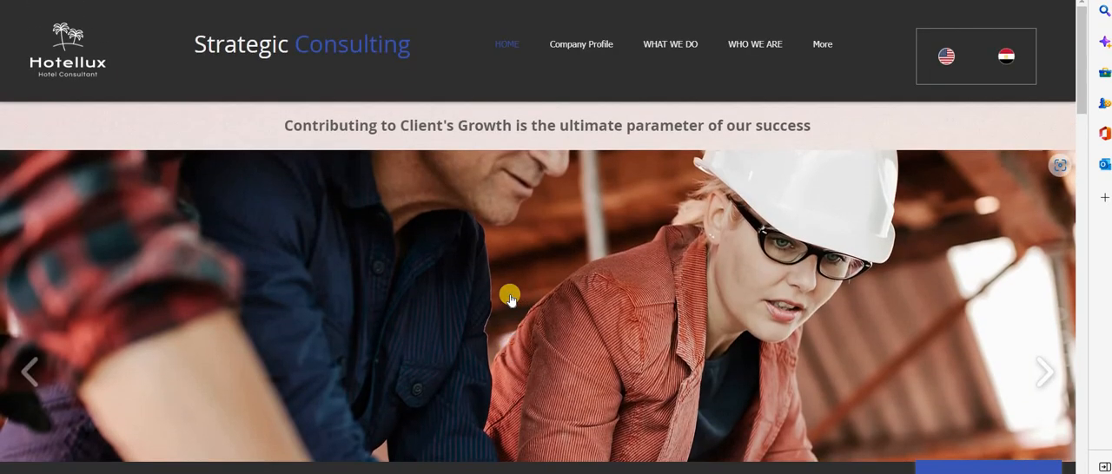